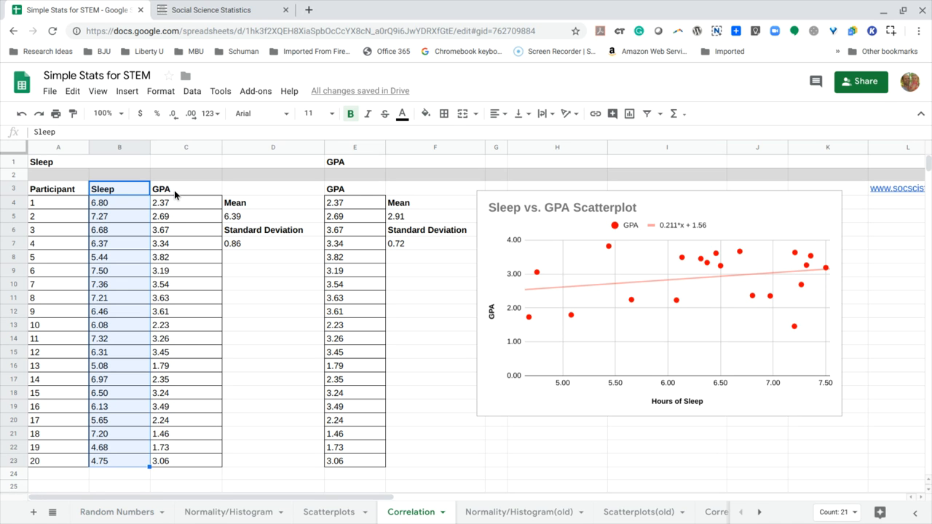
pyautogui.moveTo(176, 189); pyautogui.dragTo(189, 466)
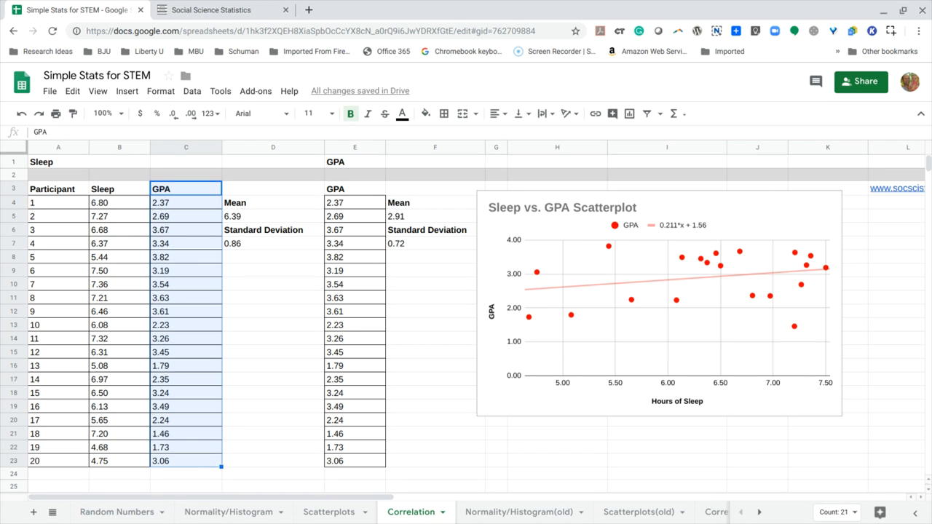
pyautogui.click(135, 208)
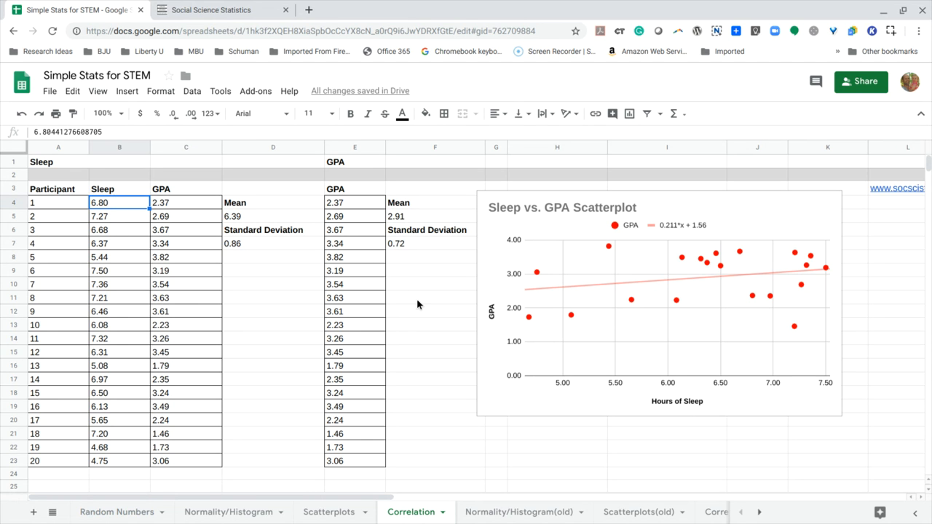
pyautogui.hscroll(1, 417, 300)
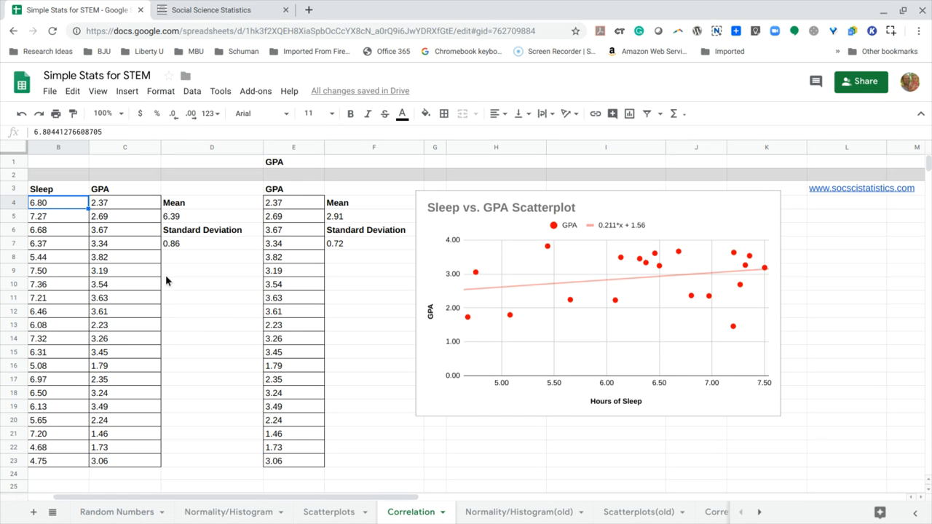
pyautogui.hscroll(-2, 191, 285)
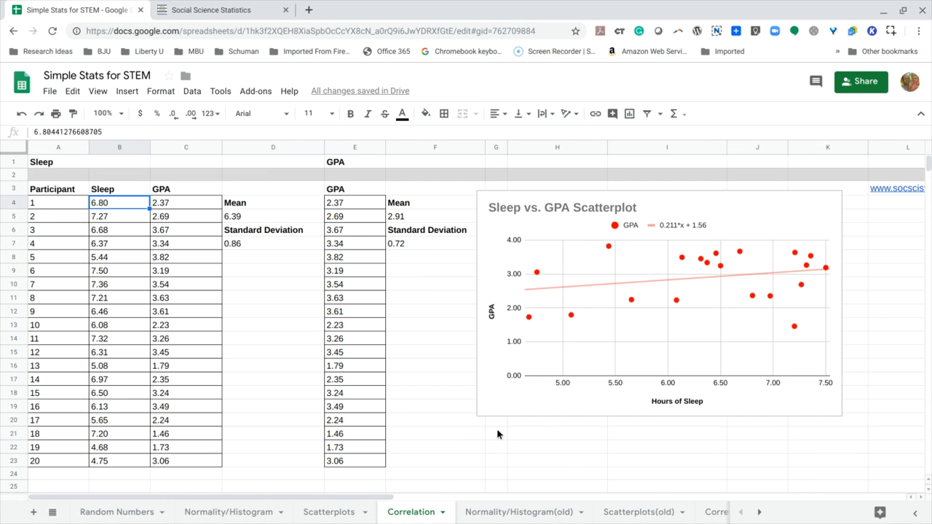
# - Start a CORREL formula in cell H21, just below the scatterplot
pyautogui.scroll(-2, 544, 451)
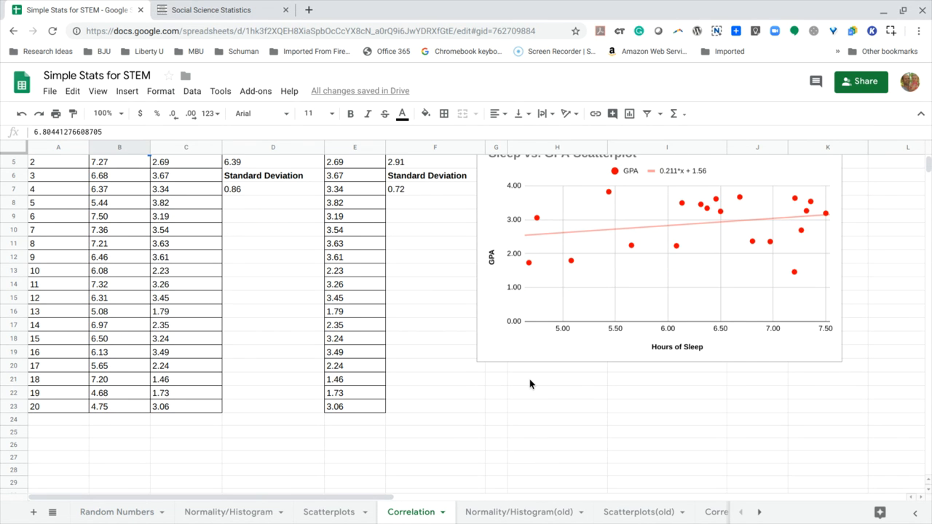
pyautogui.click(529, 378)
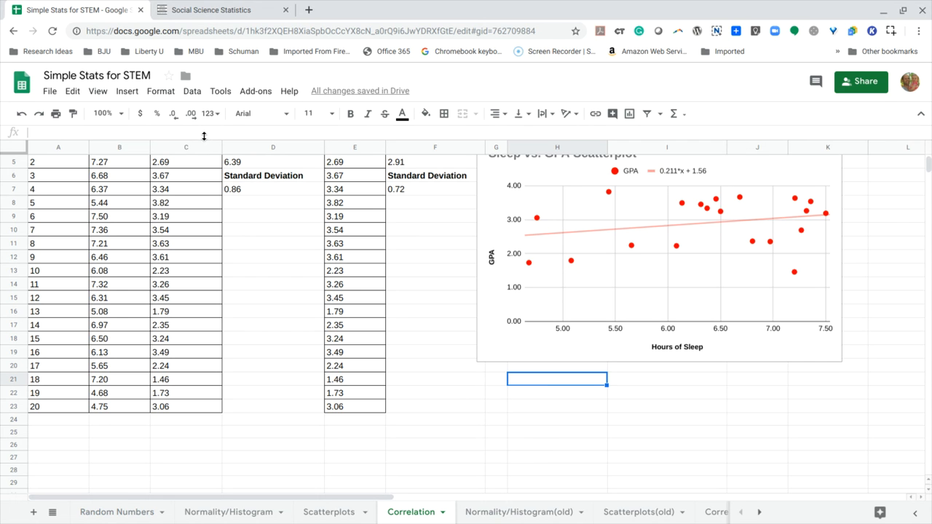
pyautogui.write('=')
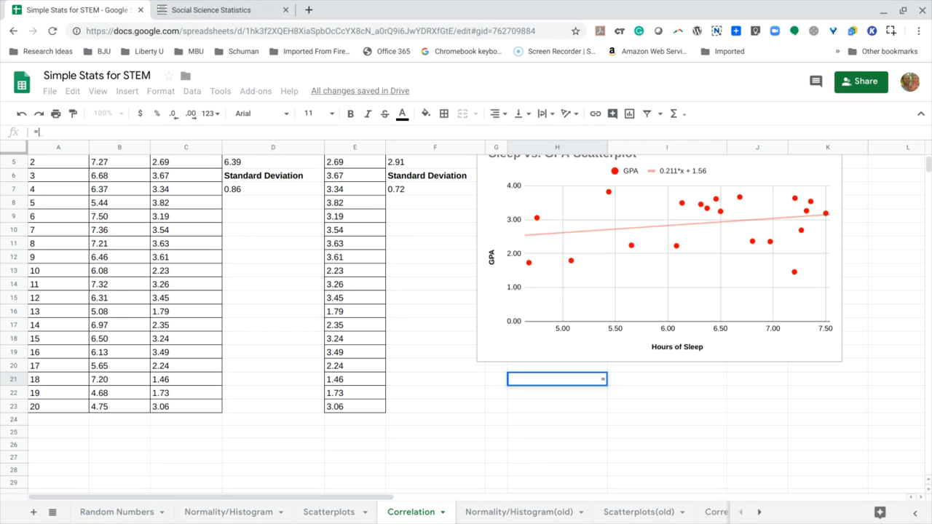
pyautogui.write('corrl')
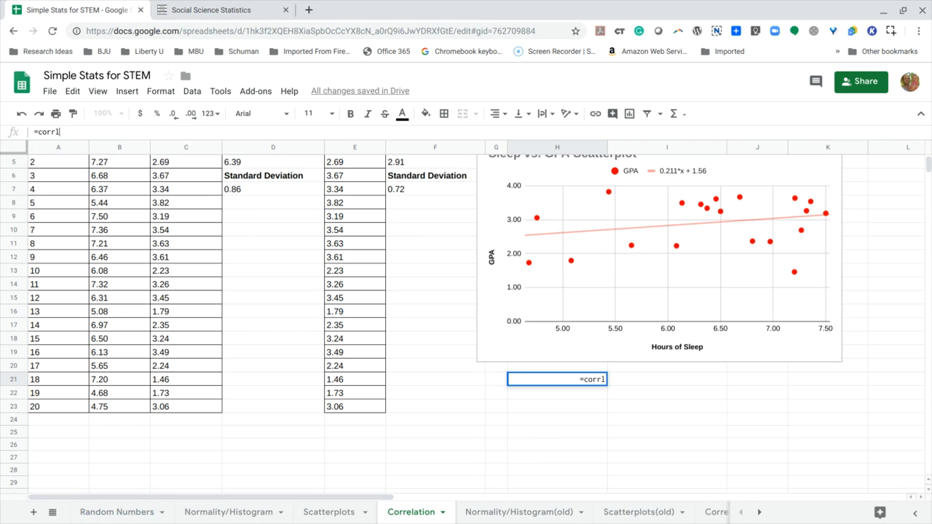
pyautogui.press('BackSpace')
pyautogui.write('e')
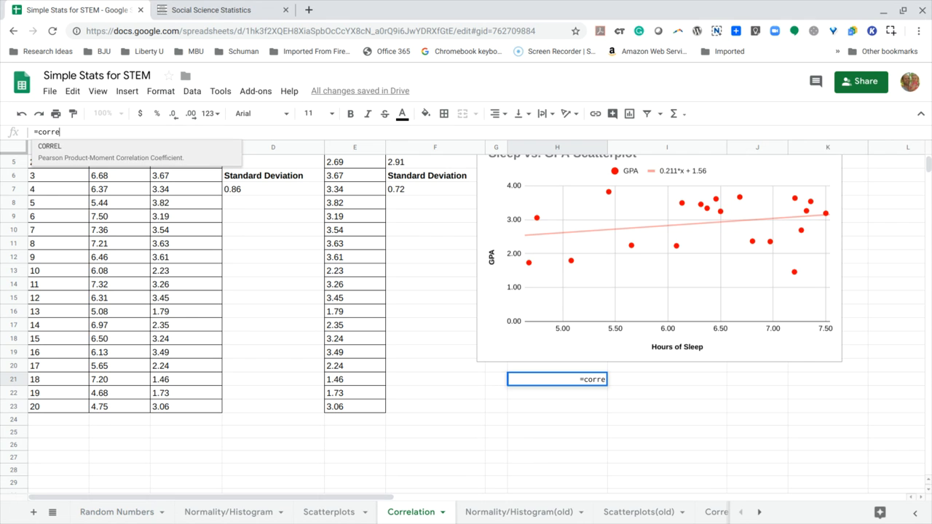
pyautogui.click(73, 156)
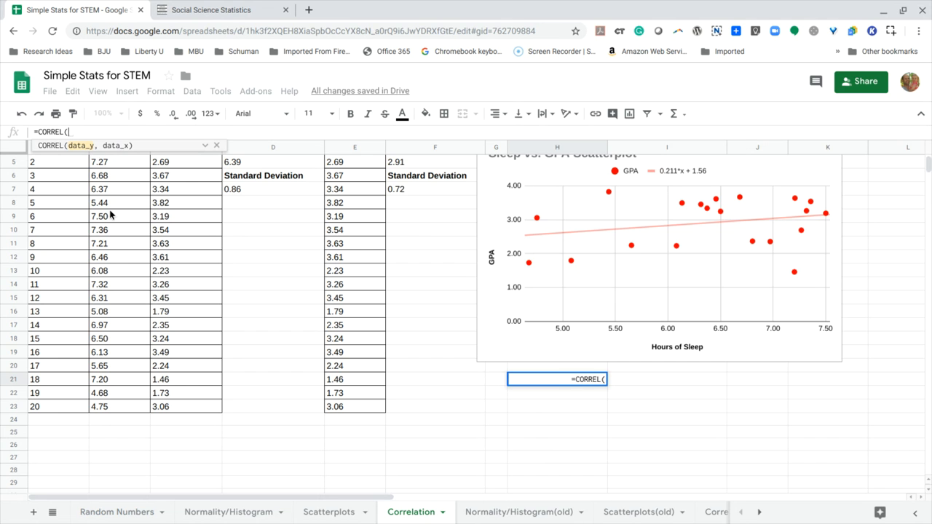
# - Complete the CORREL formula with the Sleep values B4:B23 and the GPA values C4:C23
pyautogui.scroll(2, 110, 213)
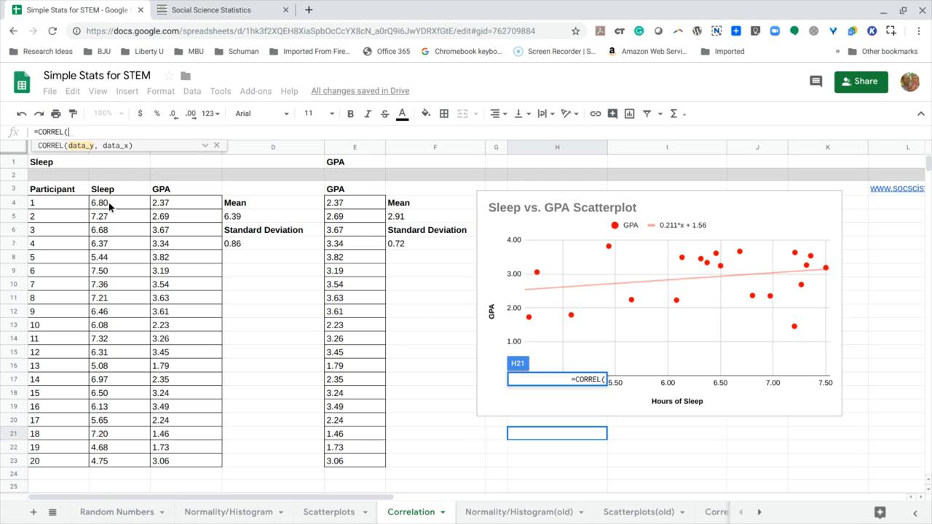
pyautogui.moveTo(109, 203); pyautogui.dragTo(115, 464)
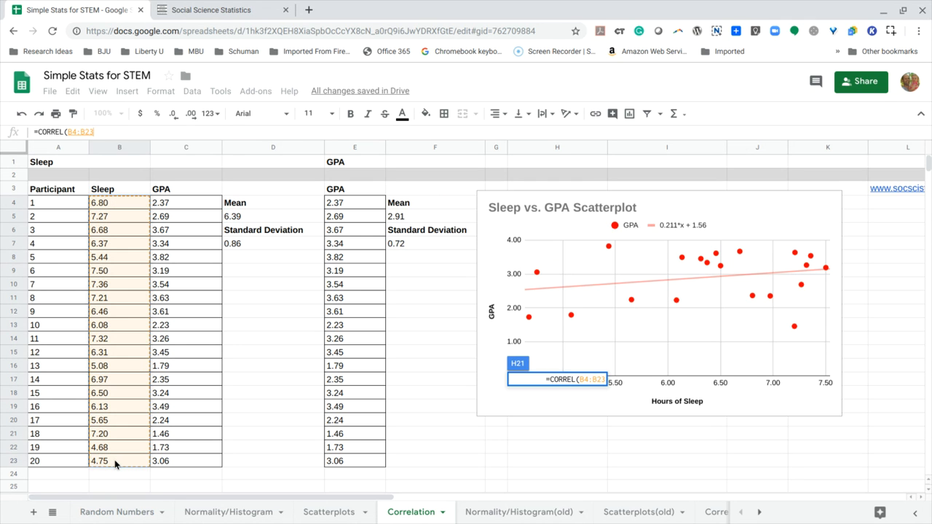
pyautogui.write(',')
pyautogui.click(182, 202)
pyautogui.moveTo(182, 200); pyautogui.dragTo(183, 459)
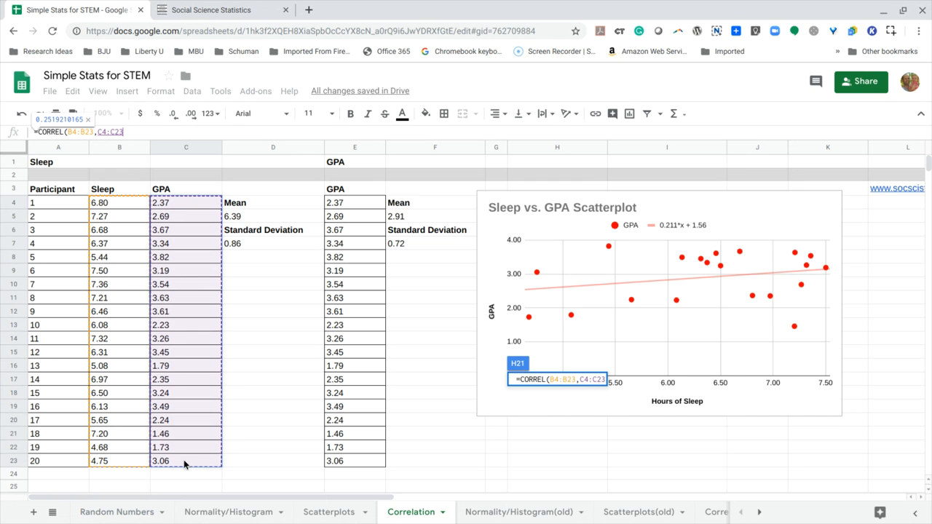
pyautogui.write(')')
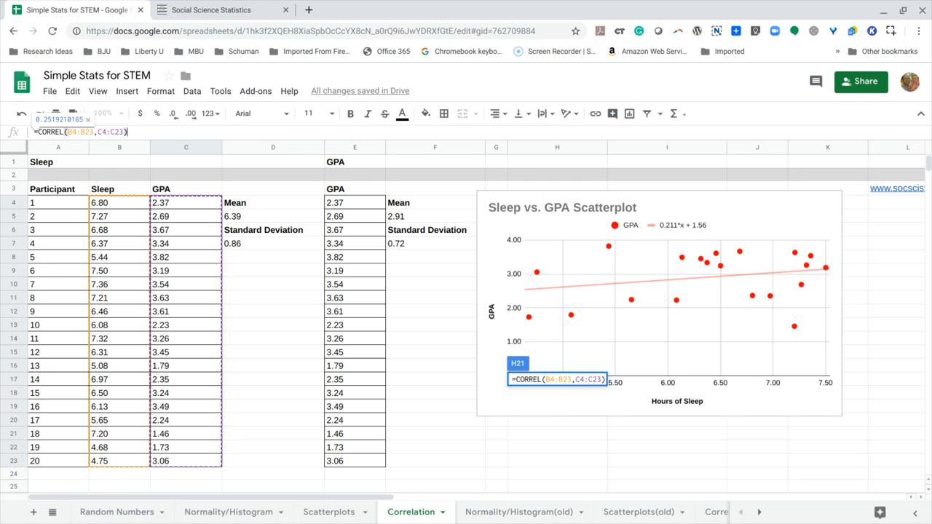
pyautogui.press('Return')
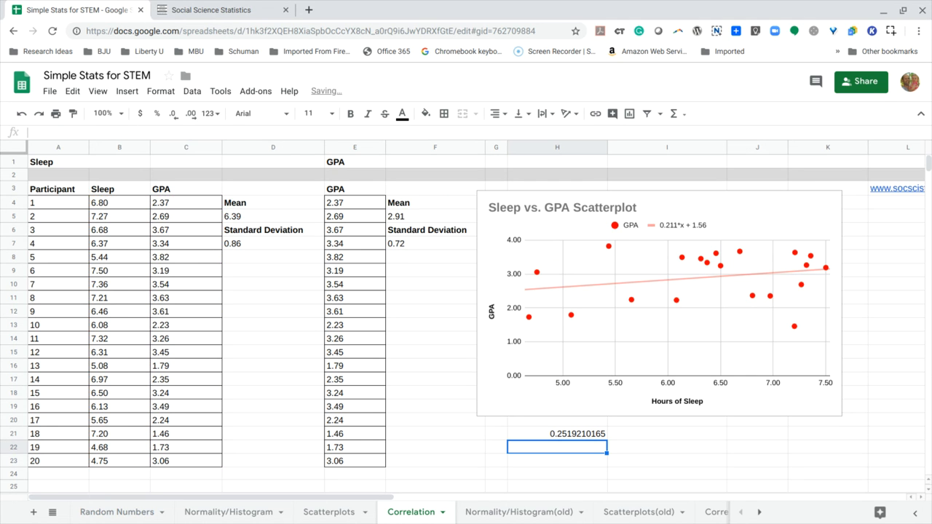
# - Enter the label "R =" in cell G21, beside the correlation result
pyautogui.click(548, 435)
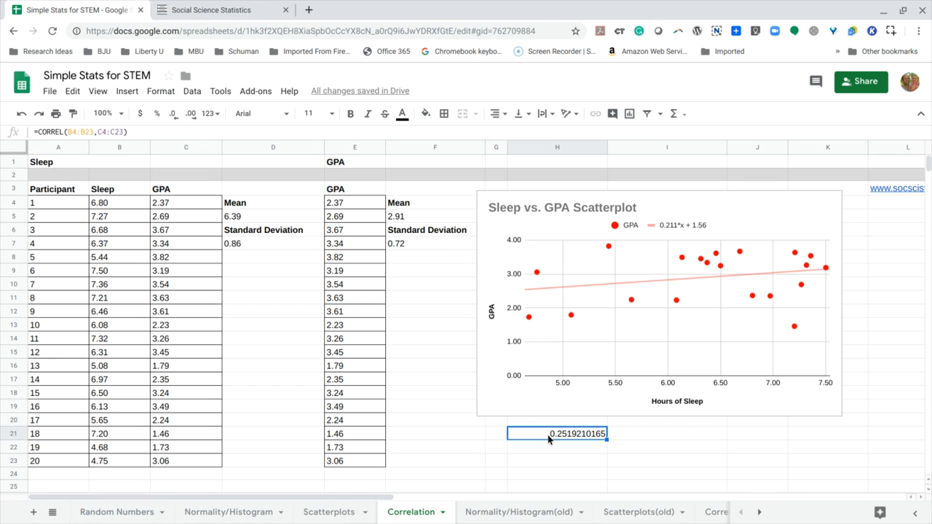
pyautogui.click(498, 433)
pyautogui.write('R')
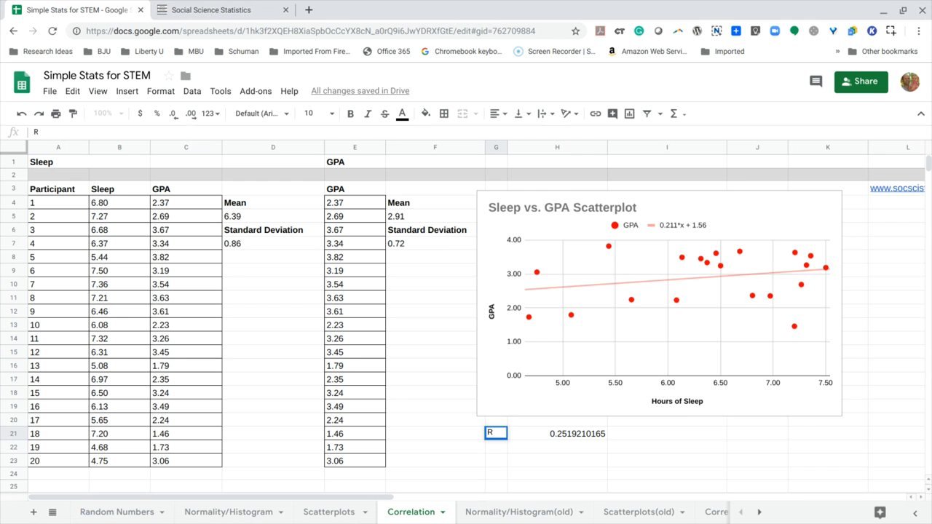
pyautogui.write(' =')
# - Left-align the correlation result in H21 and reduce it to three decimal places
pyautogui.click(560, 436)
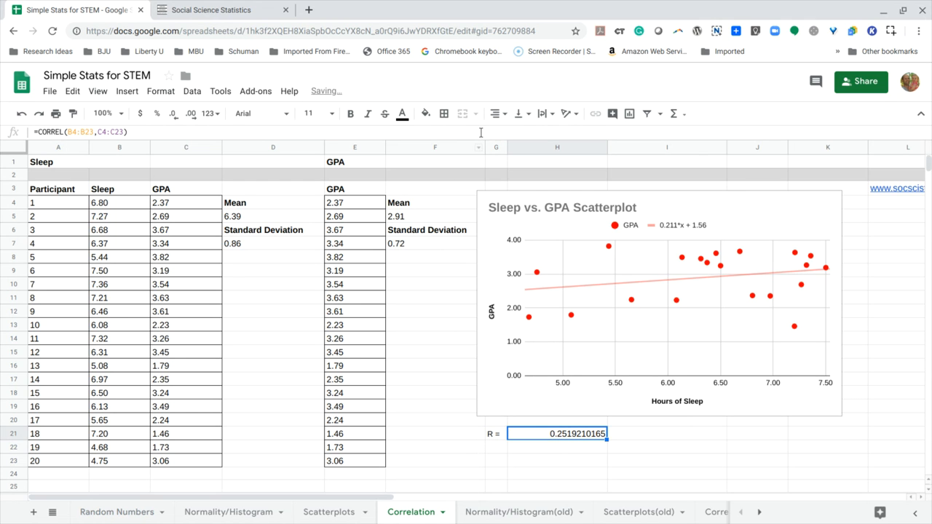
pyautogui.click(505, 116)
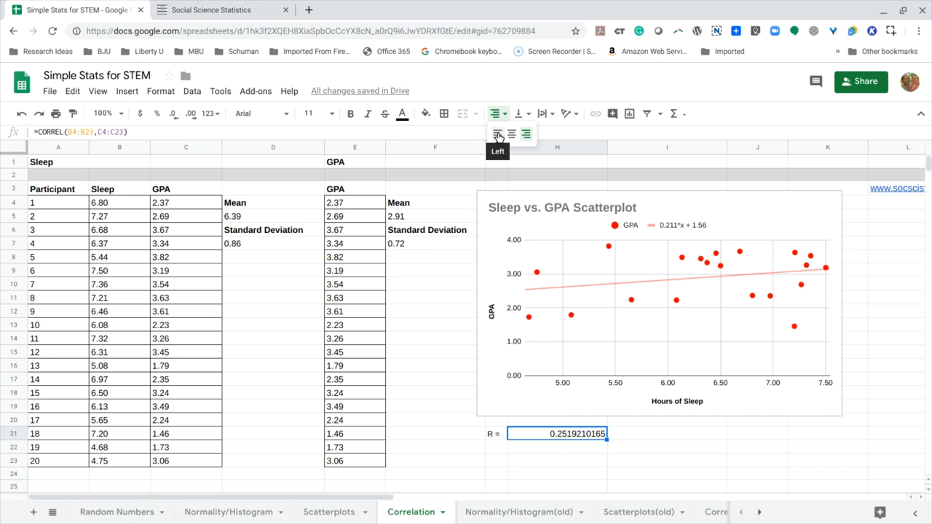
pyautogui.click(499, 132)
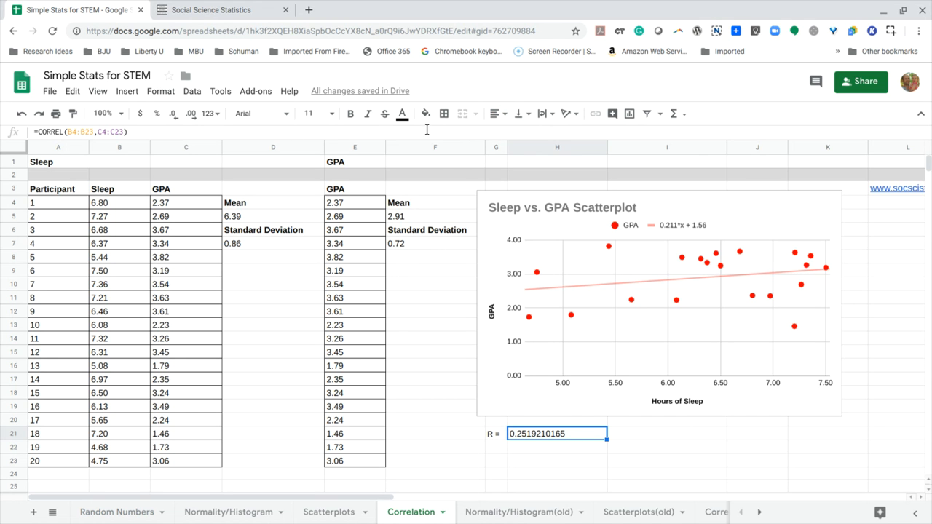
pyautogui.click(177, 120)
pyautogui.click(176, 120)
pyautogui.click(177, 120)
pyautogui.click(177, 120)
pyautogui.click(177, 120)
pyautogui.click(177, 120)
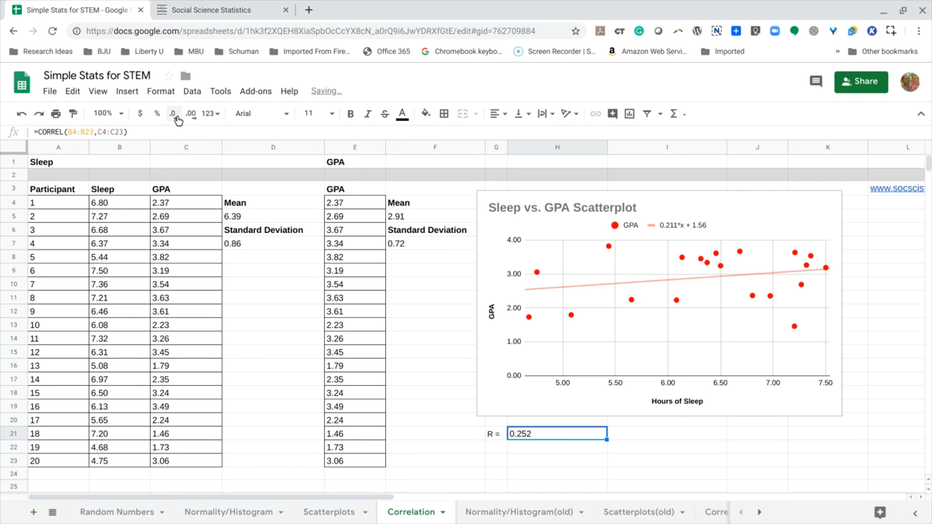
# - Make the "R =" label and the correlation value in G21:H21 bold
pyautogui.moveTo(499, 437); pyautogui.dragTo(531, 433)
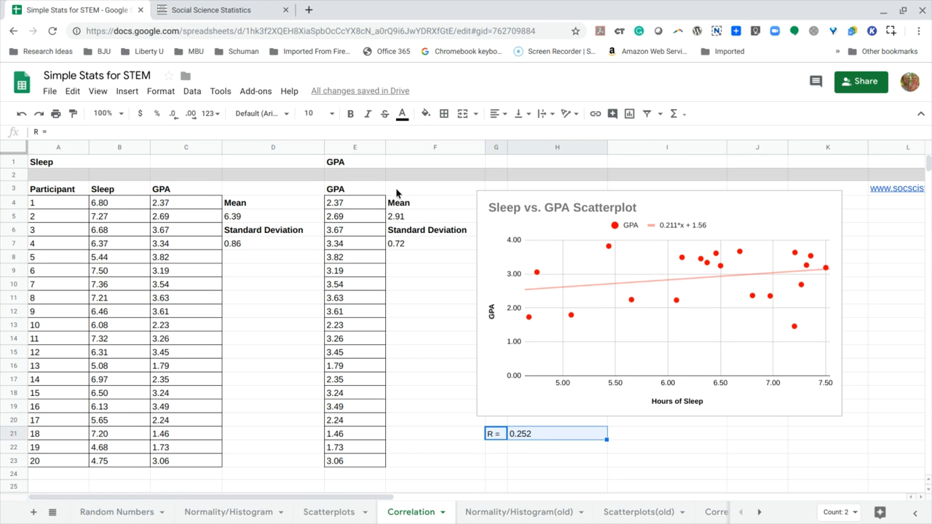
pyautogui.click(350, 113)
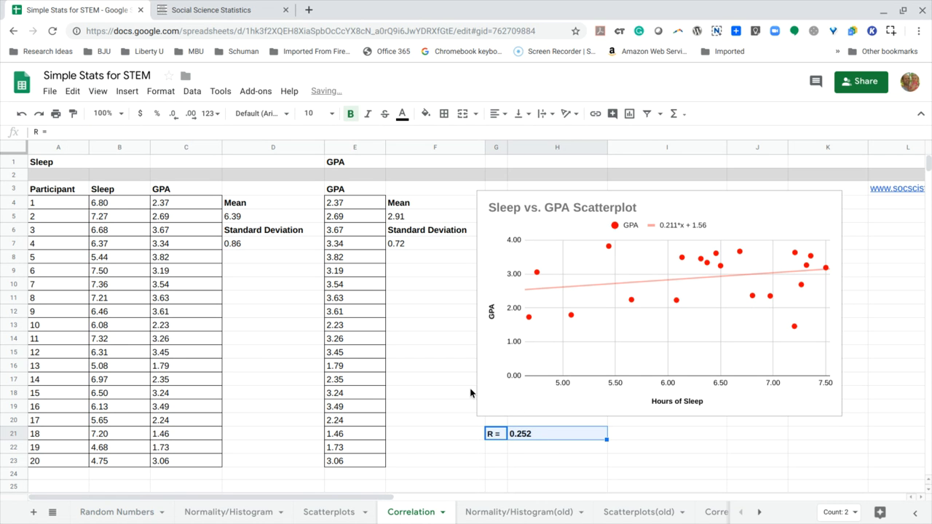
pyautogui.click(520, 438)
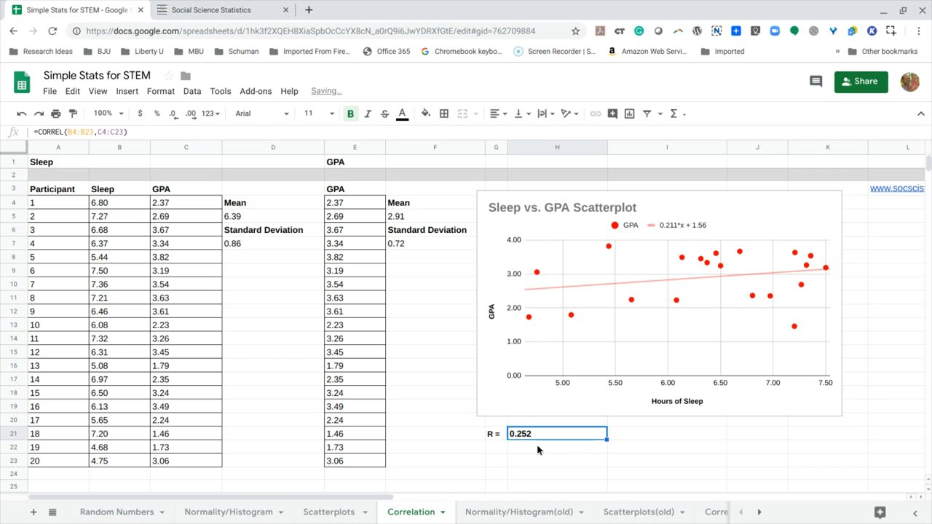
pyautogui.click(494, 449)
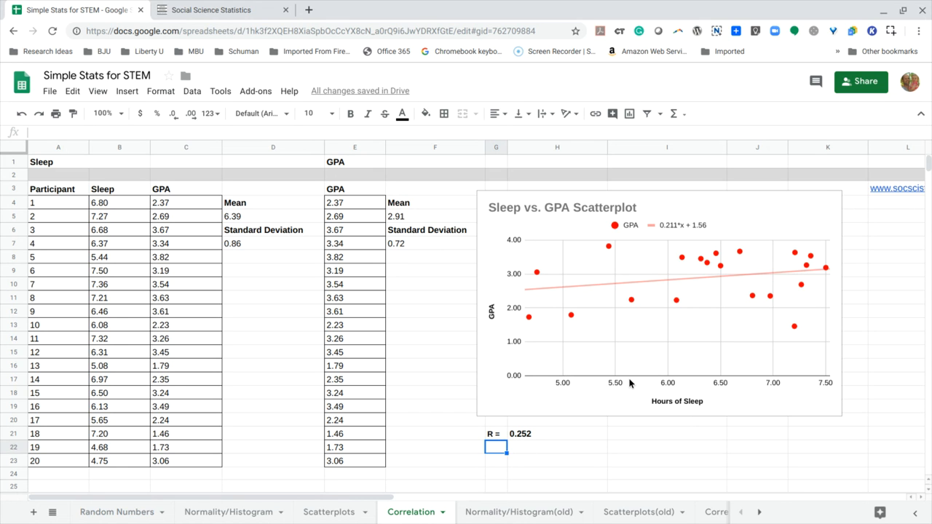
# - Show the R² value for the GPA series trendline on the Sleep vs. GPA scatterplot
pyautogui.hscroll(5, 702, 439)
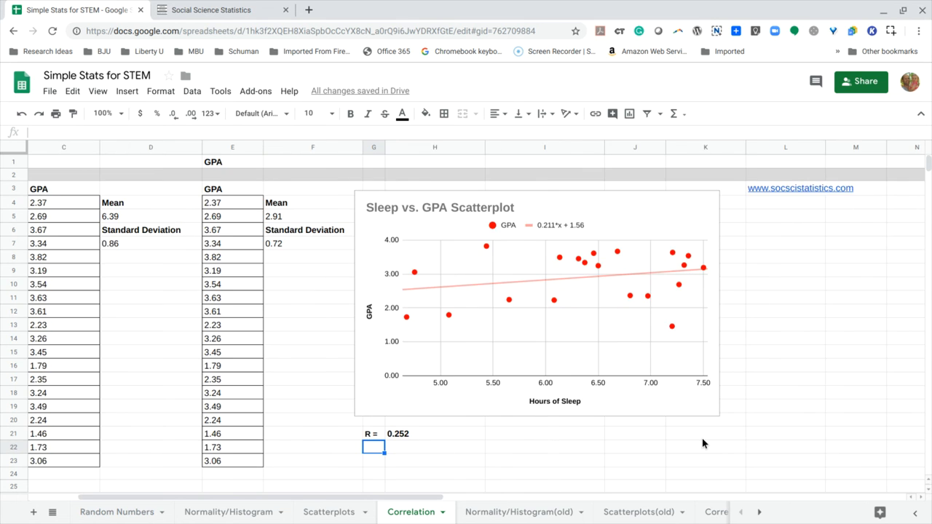
pyautogui.doubleClick(482, 206)
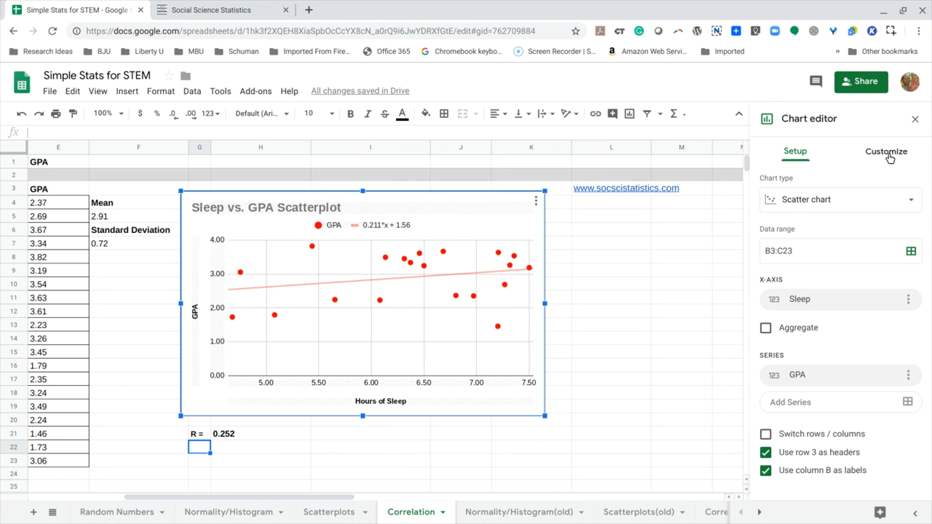
pyautogui.click(889, 156)
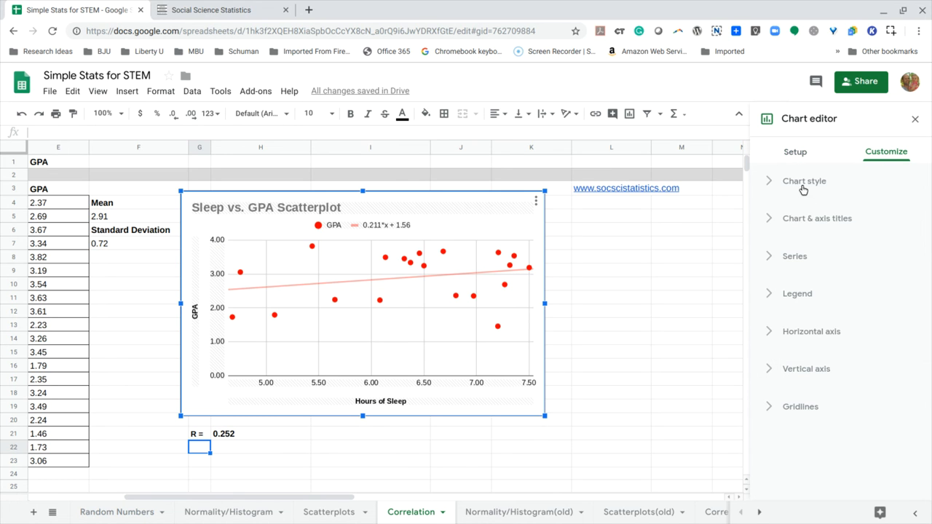
pyautogui.click(803, 223)
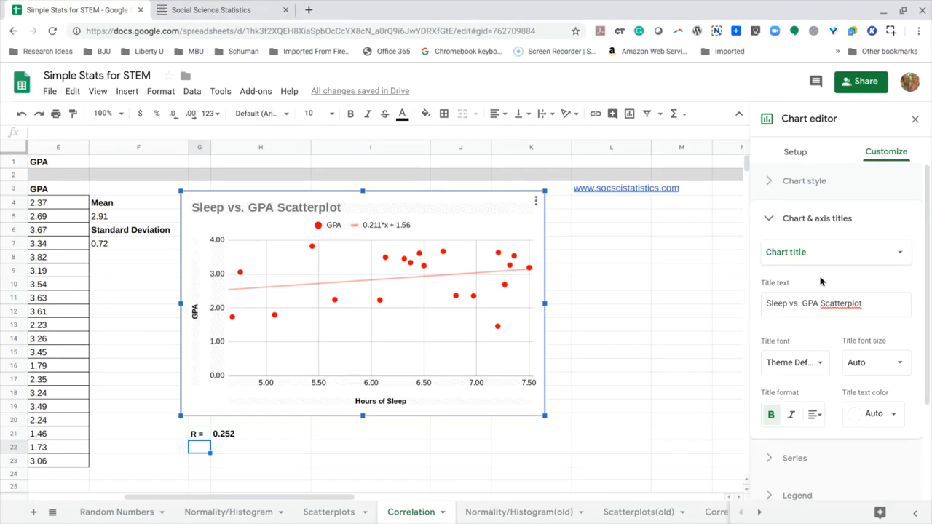
pyautogui.scroll(-2, 815, 269)
pyautogui.click(799, 331)
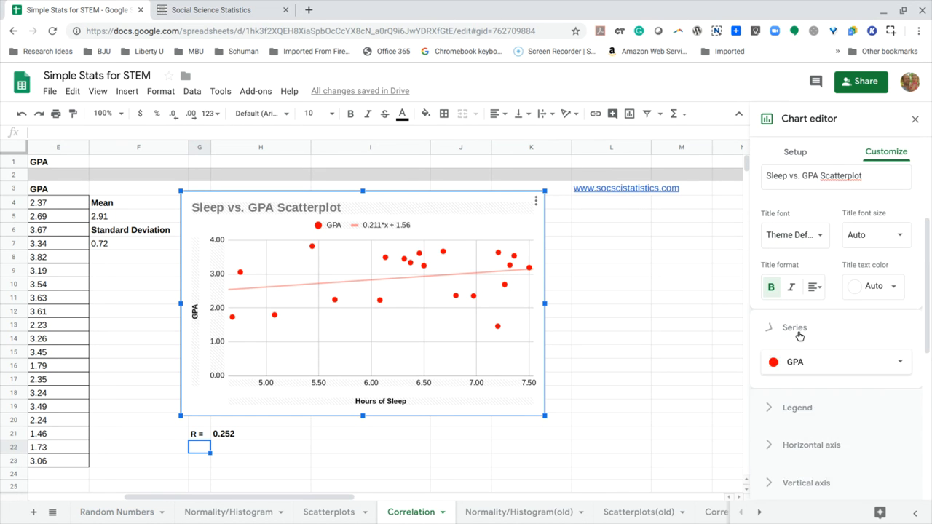
pyautogui.scroll(-5, 817, 338)
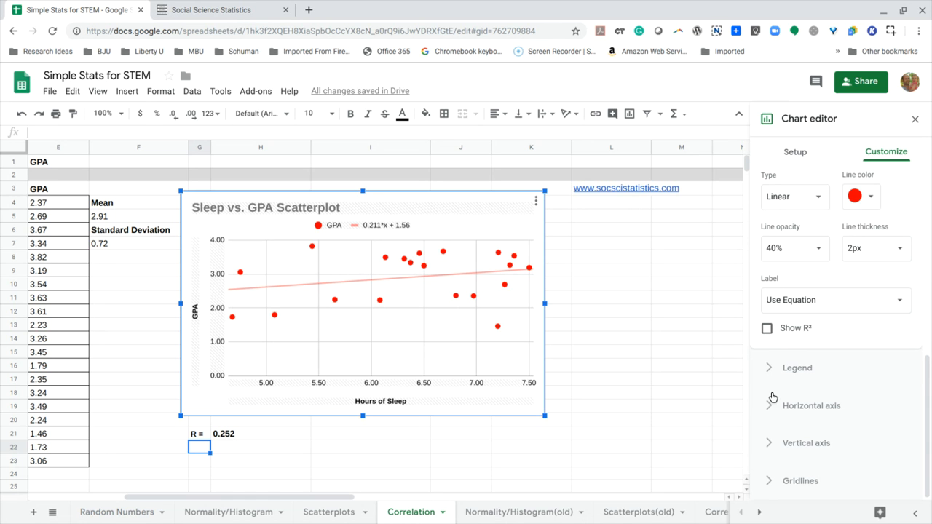
pyautogui.click(766, 330)
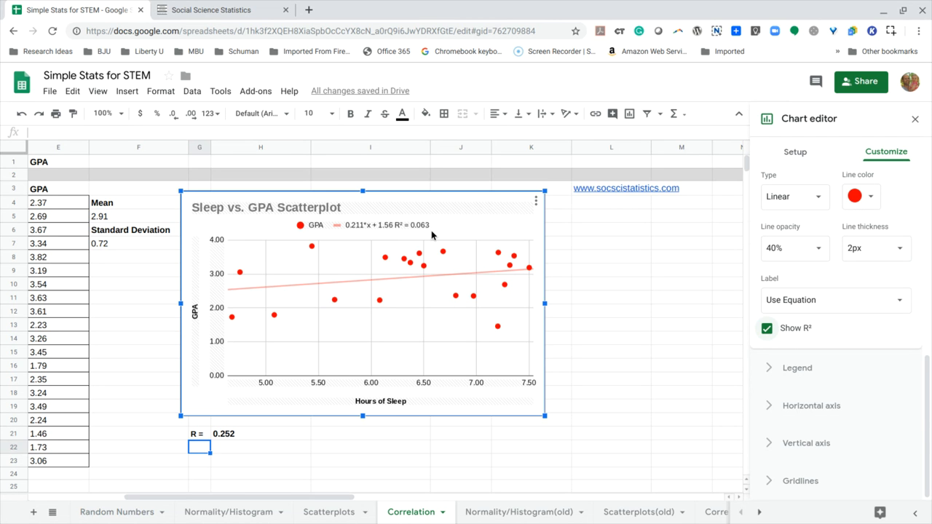
# - Enter the label "R2" in cell G22, below the "R =" label
pyautogui.click(207, 450)
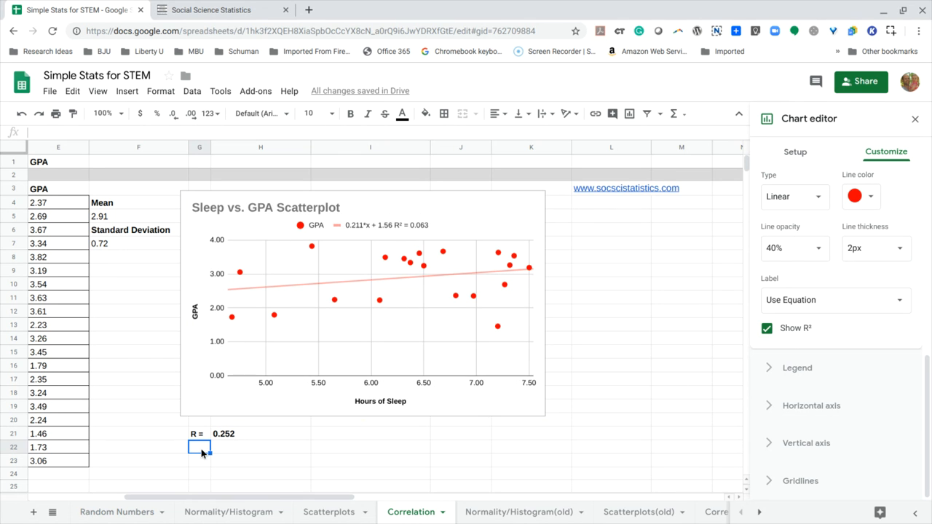
pyautogui.write('R =')
pyautogui.press('BackSpace')
pyautogui.press('BackSpace')
pyautogui.write('2')
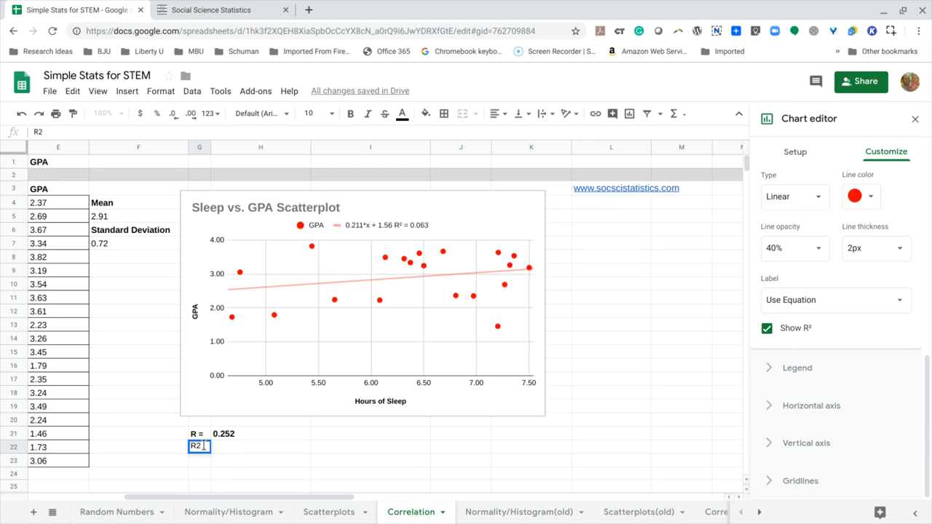
# - Look through the formatting and insert options for a way to format the 2 in the G22 label
pyautogui.moveTo(202, 446); pyautogui.dragTo(196, 446)
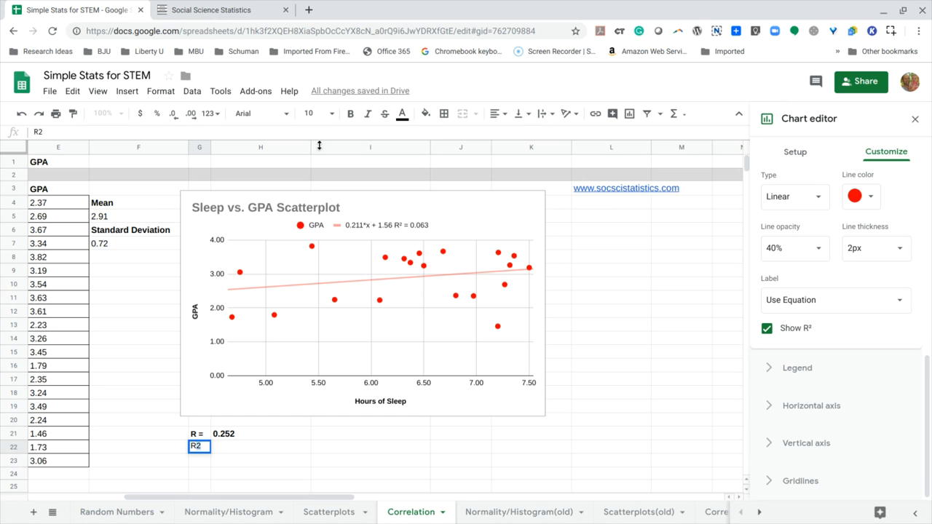
pyautogui.click(158, 96)
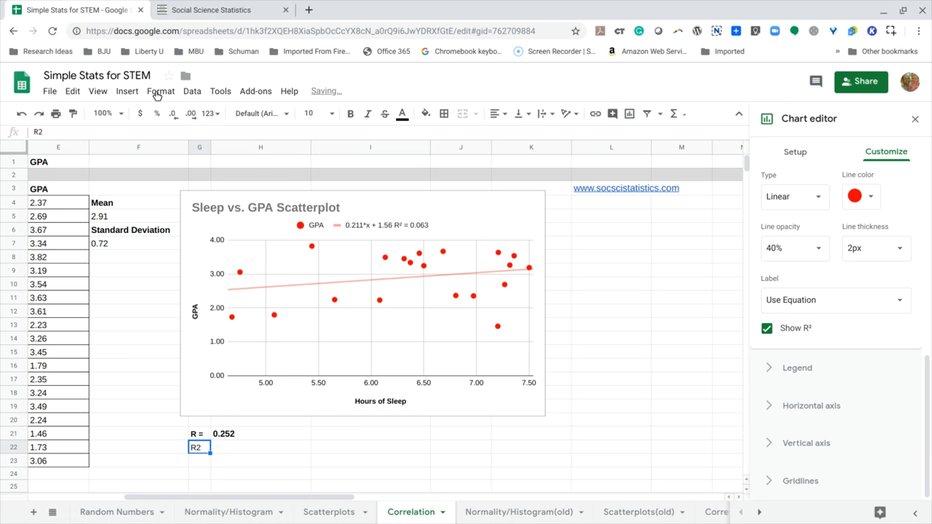
pyautogui.click(162, 93)
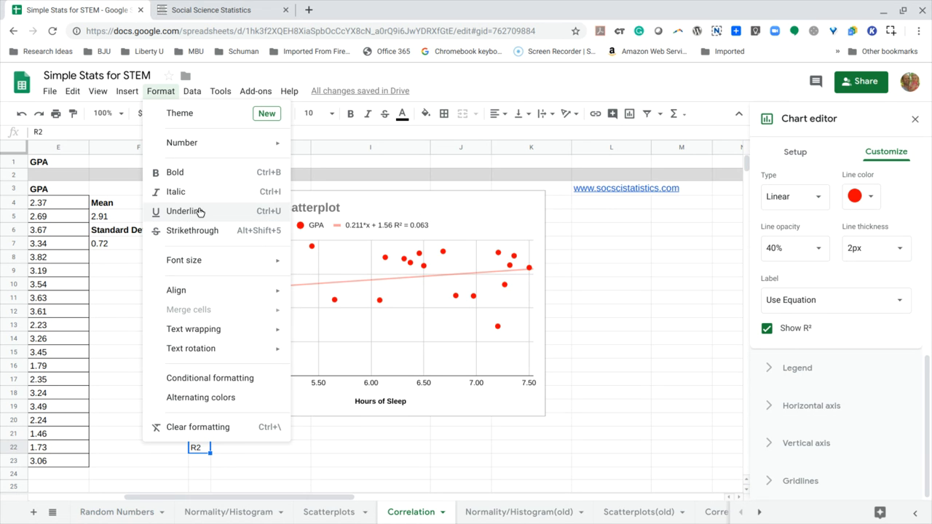
pyautogui.moveTo(127, 95)
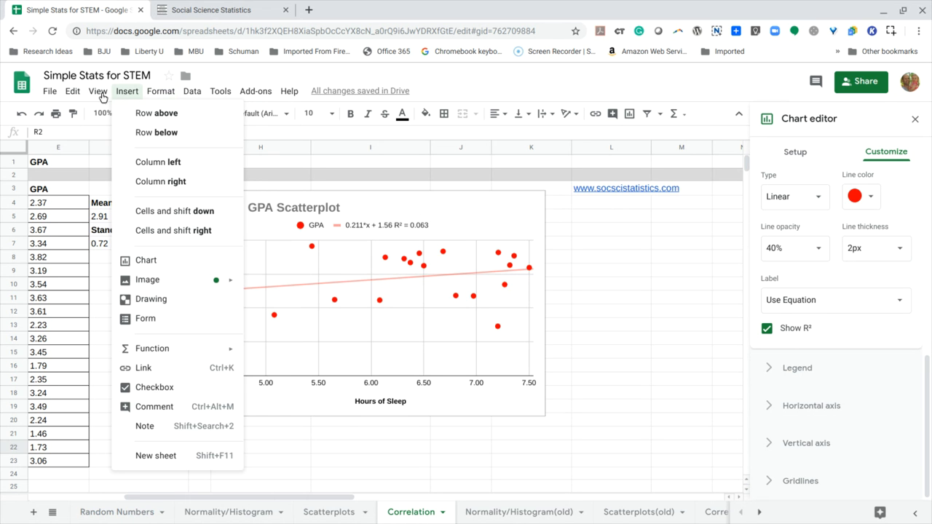
pyautogui.moveTo(69, 97)
pyautogui.moveTo(193, 96)
pyautogui.moveTo(164, 96)
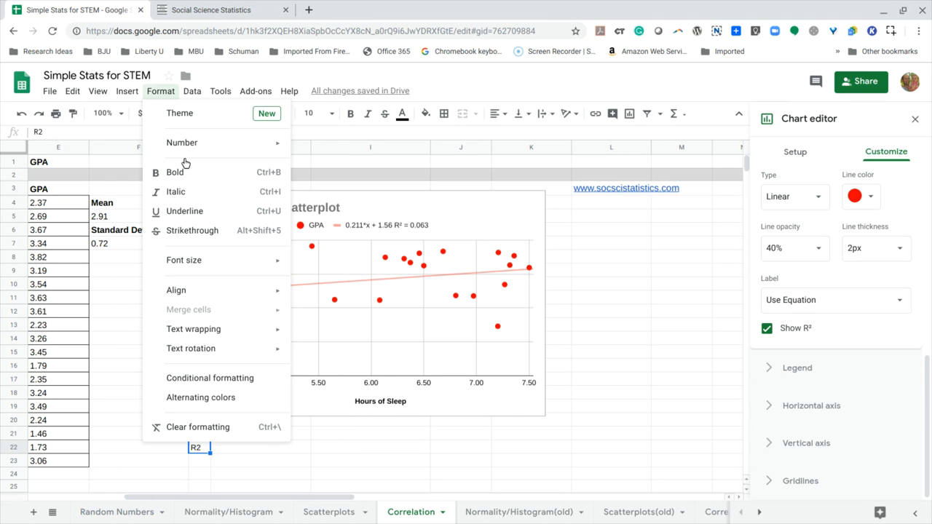
pyautogui.click(239, 451)
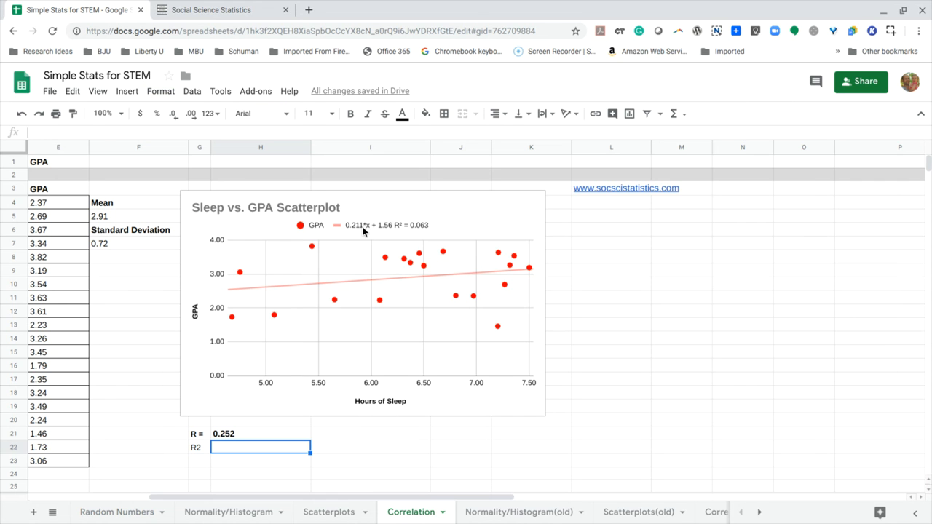
# - Change the label in cell G22 to "R^2"
pyautogui.click(202, 449)
pyautogui.doubleClick(203, 451)
pyautogui.press('BackSpace')
pyautogui.write('^2')
pyautogui.press('Tab')
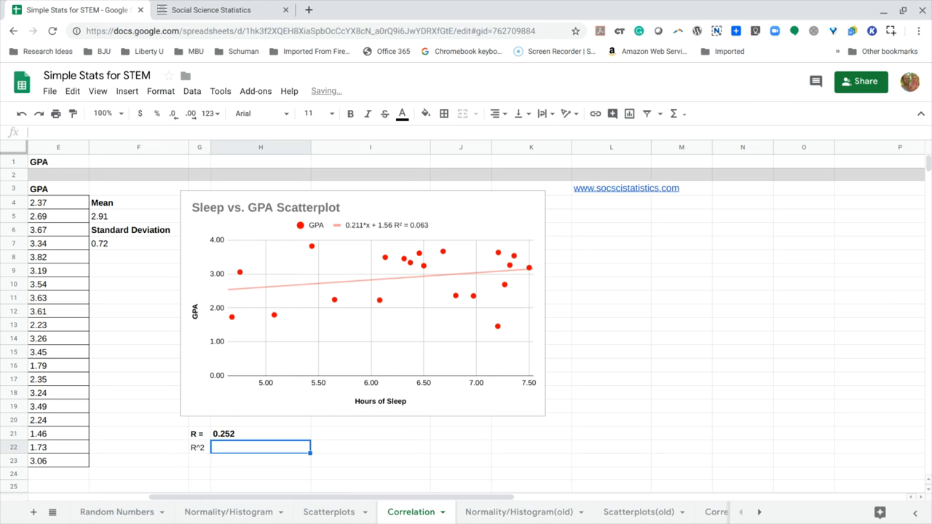
# - Calculate R squared in cell H22 with the formula =H21^2
pyautogui.write('=')
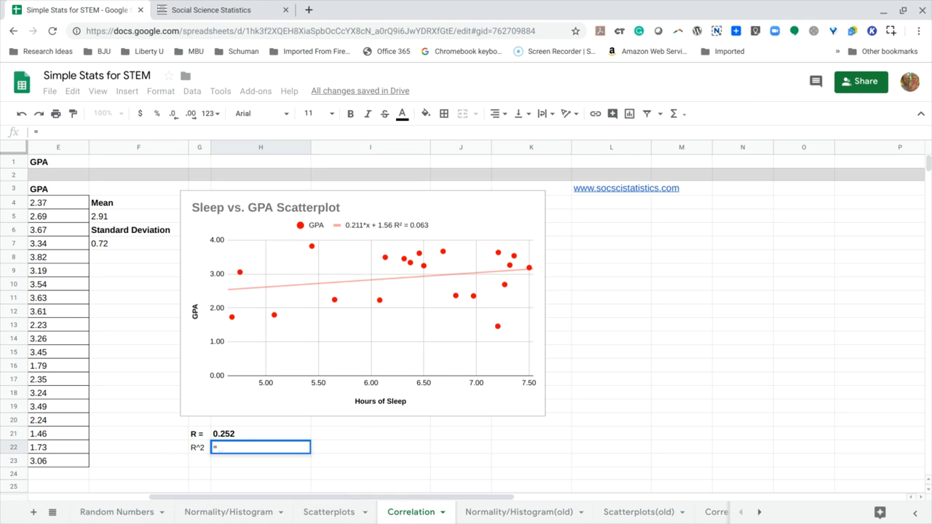
pyautogui.click(241, 437)
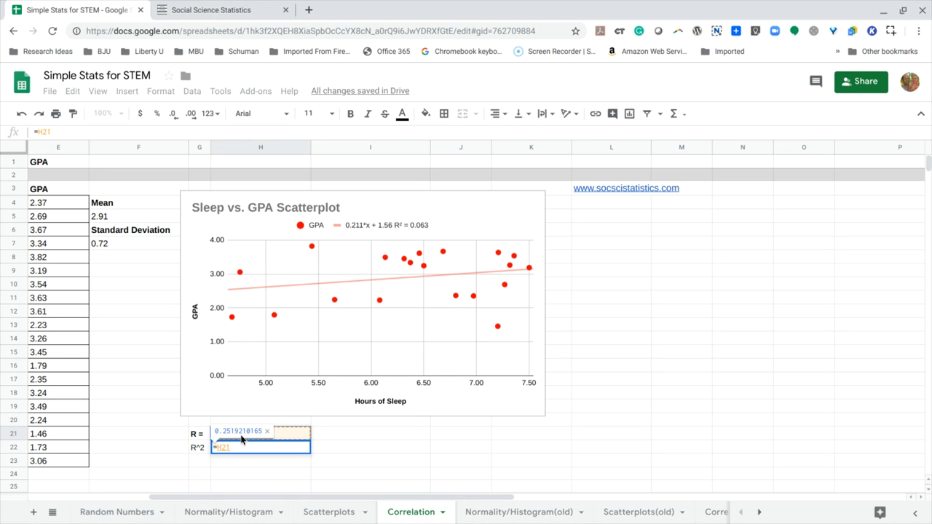
pyautogui.write('^2')
pyautogui.press('Return')
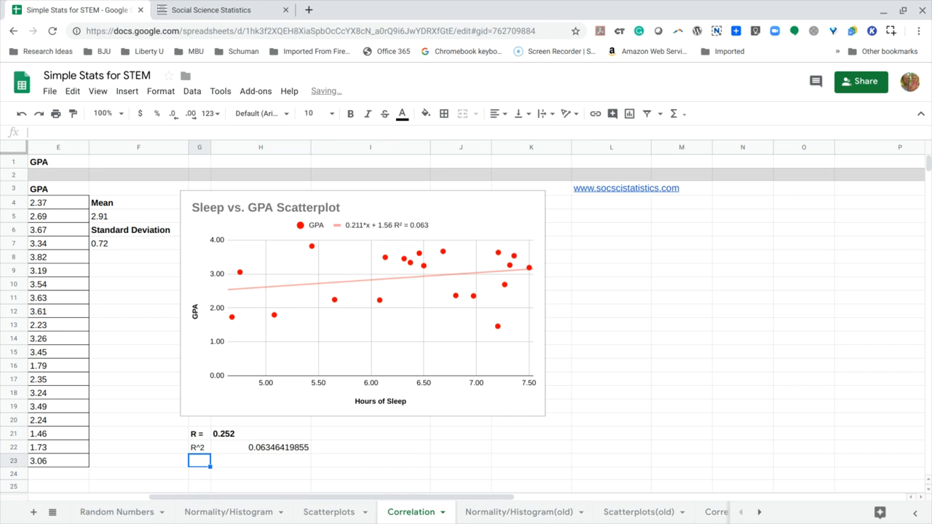
# - Left-align the R^2 result in H22 and reduce it to three decimal places
pyautogui.click(267, 448)
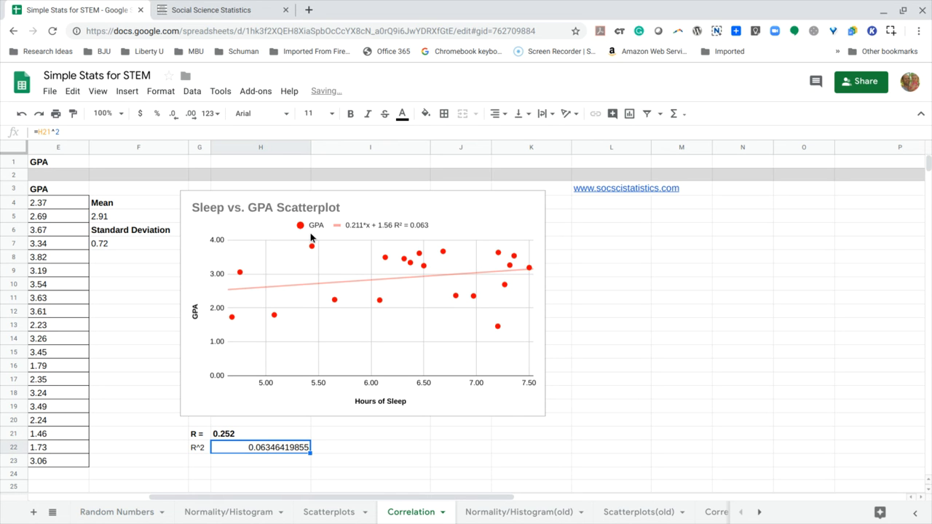
pyautogui.click(497, 113)
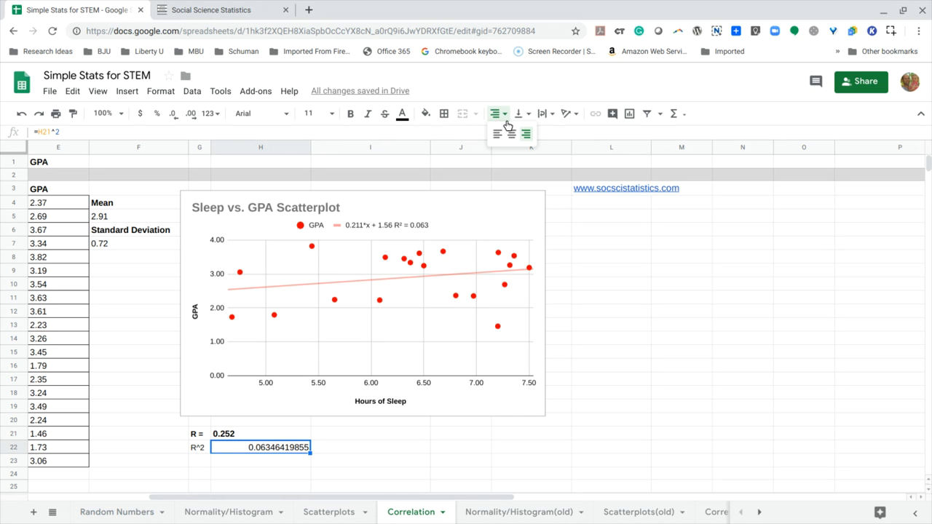
pyautogui.click(496, 135)
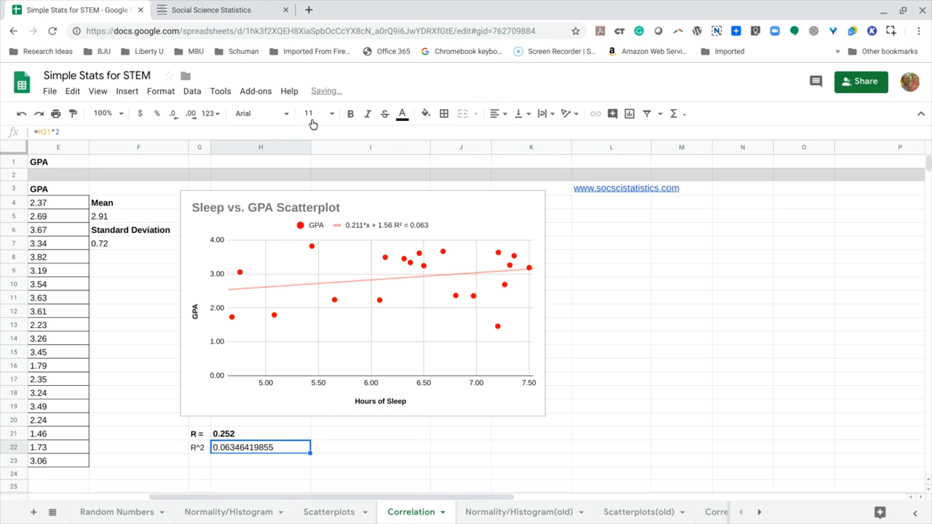
pyautogui.click(173, 117)
pyautogui.click(172, 117)
pyautogui.click(173, 117)
pyautogui.click(173, 117)
pyautogui.click(172, 117)
pyautogui.click(172, 117)
pyautogui.click(173, 117)
pyautogui.click(173, 117)
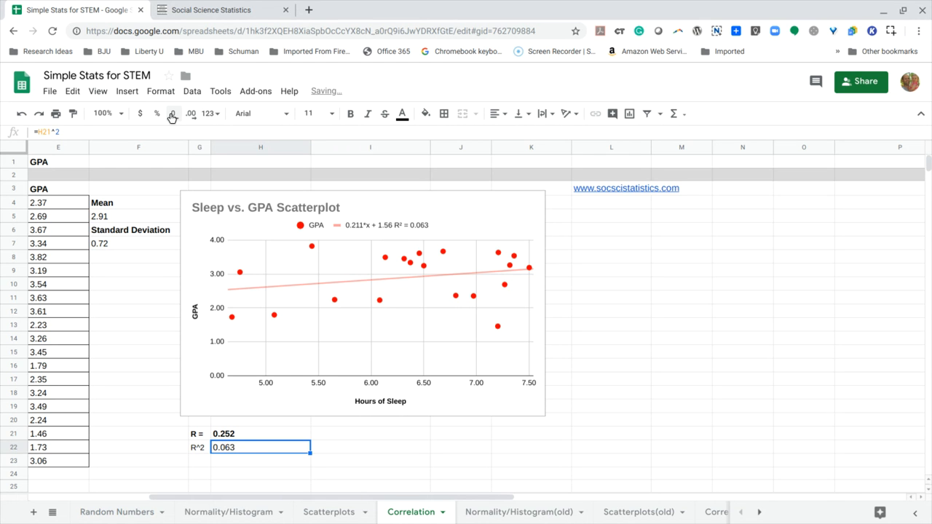
# - Make the "R^2" label and its value in G22:H22 bold
pyautogui.click(202, 448)
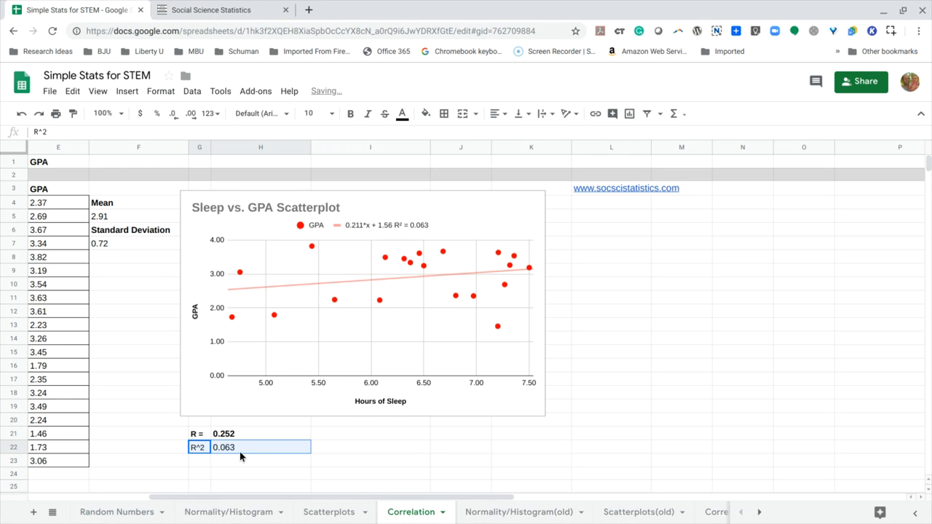
pyautogui.click(350, 115)
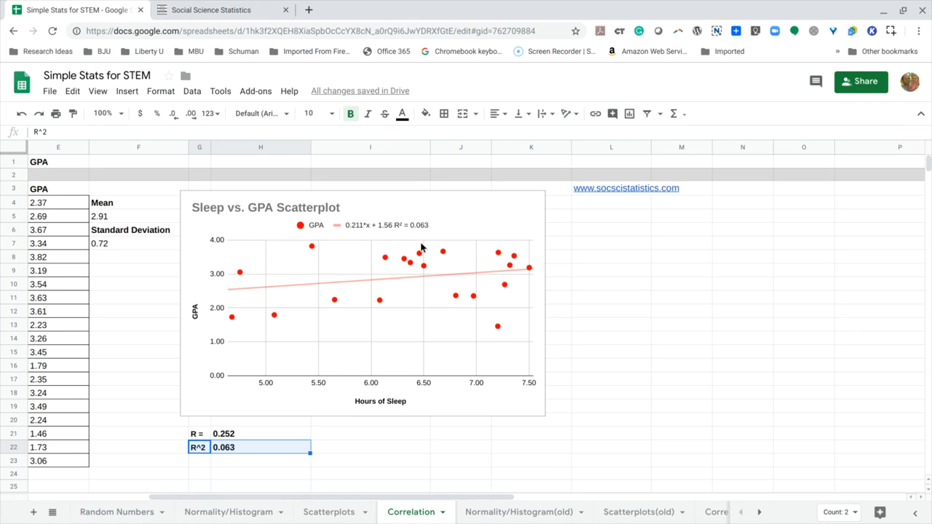
# - Enter the label "p value" in cell G23, below the "R^2" label
pyautogui.click(198, 463)
pyautogui.write('p value')
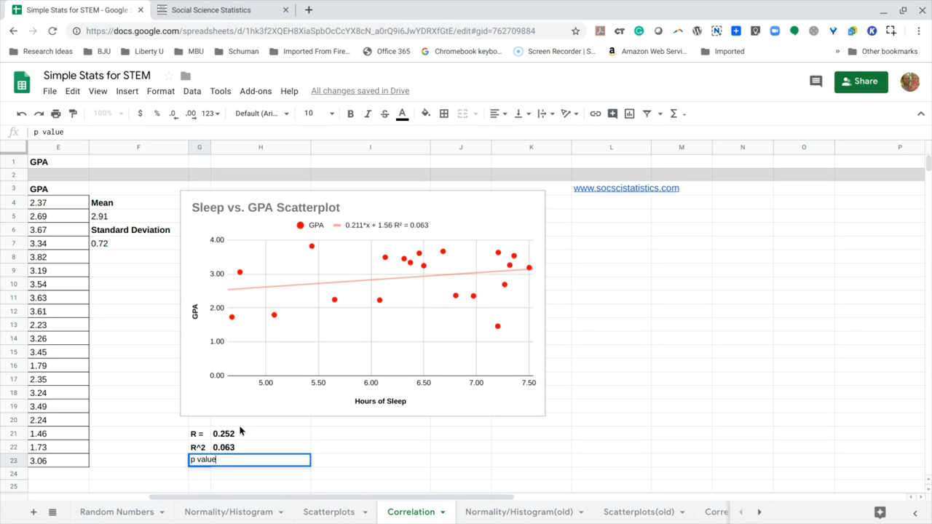
pyautogui.click(289, 445)
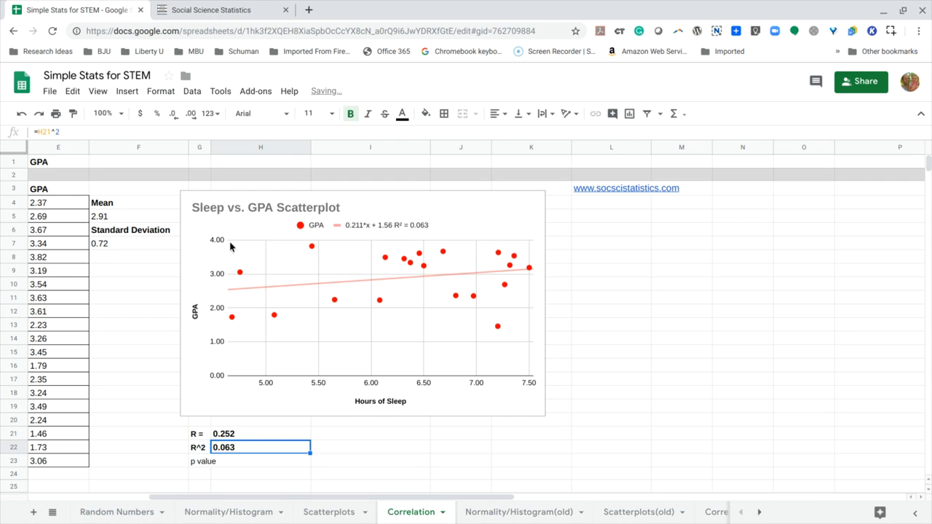
# - Widen column G to fit the "p value" label and make that label bold
pyautogui.moveTo(211, 148); pyautogui.dragTo(233, 155)
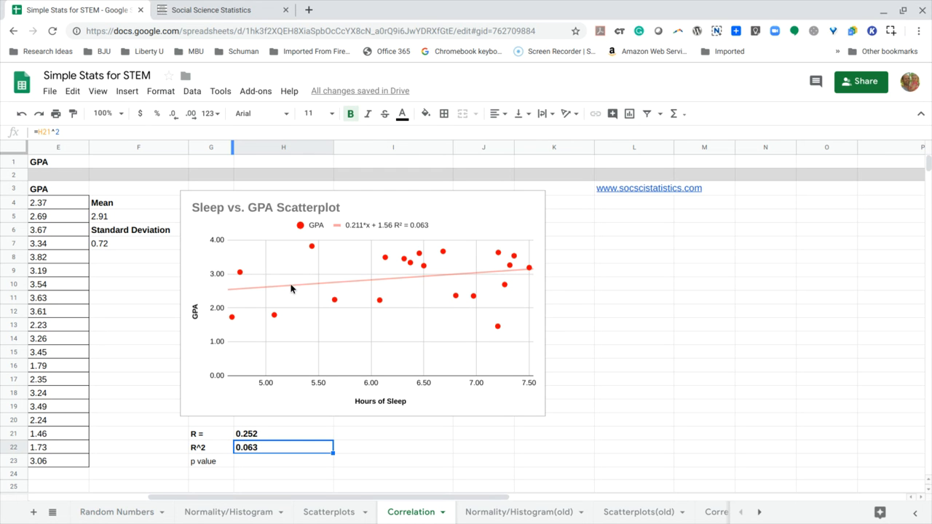
pyautogui.click(217, 460)
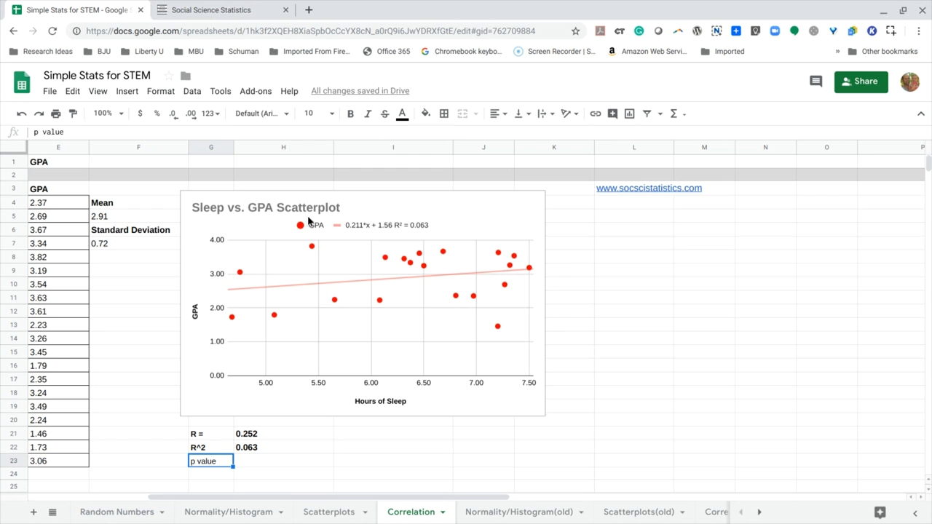
pyautogui.click(351, 117)
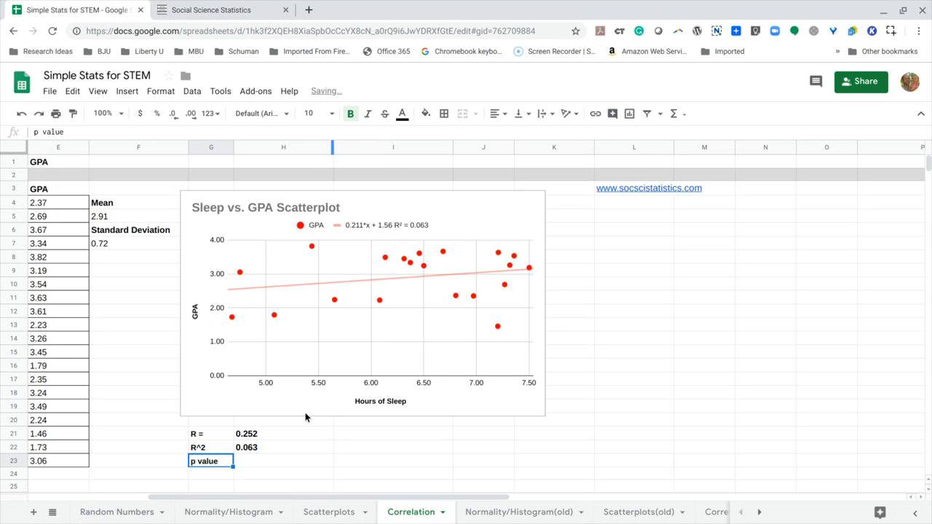
# - Enter the note "95% sure" in cell I23, on the p value row
pyautogui.click(284, 462)
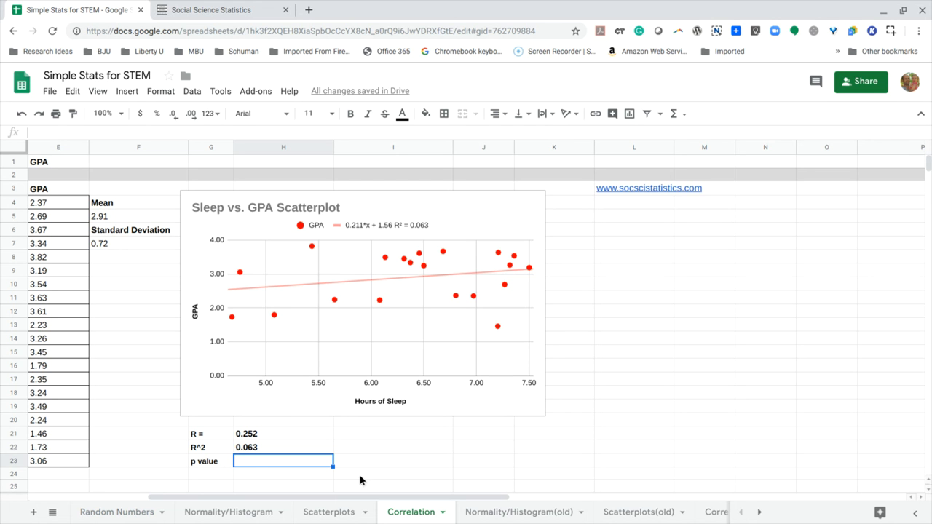
pyautogui.click(217, 462)
pyautogui.click(394, 461)
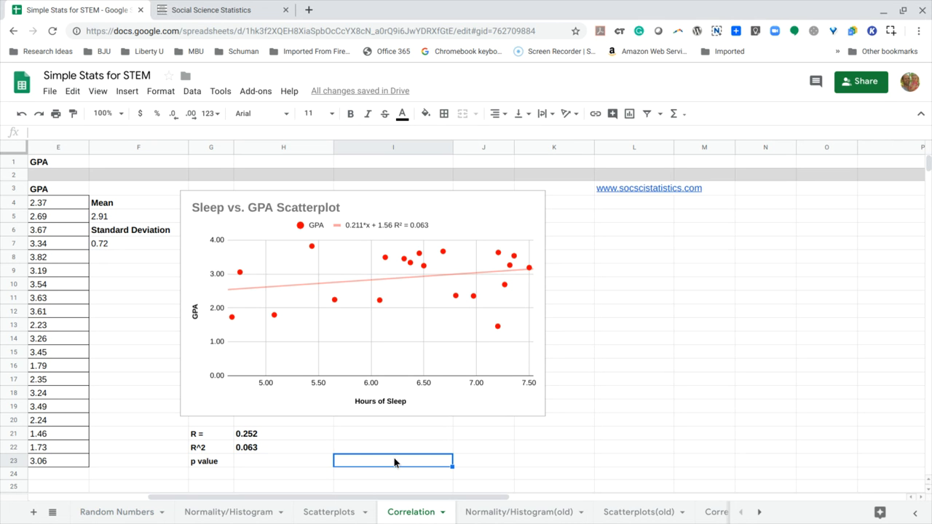
pyautogui.write('95% sure')
pyautogui.press('Return')
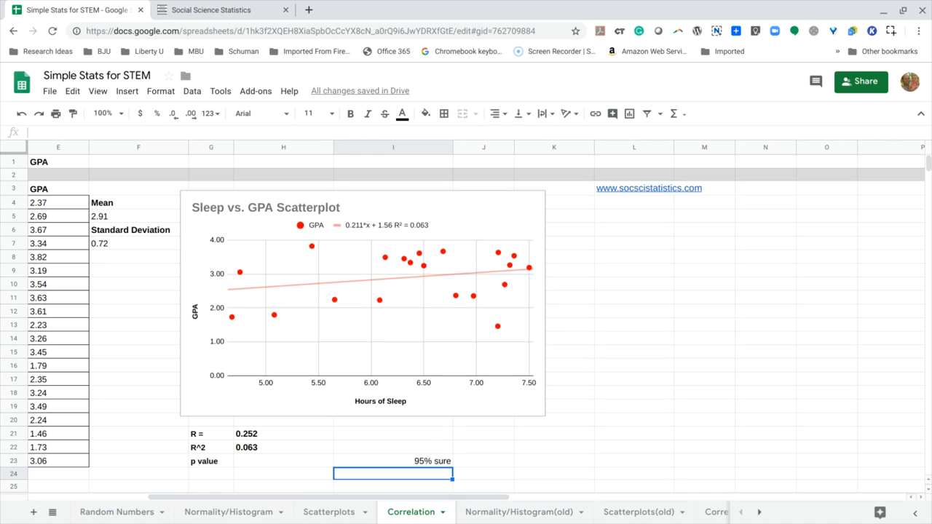
# - Enter the note "5% sure that they are unrelated" in cell I24, below the "95% sure" note
pyautogui.write('5%')
pyautogui.write('su')
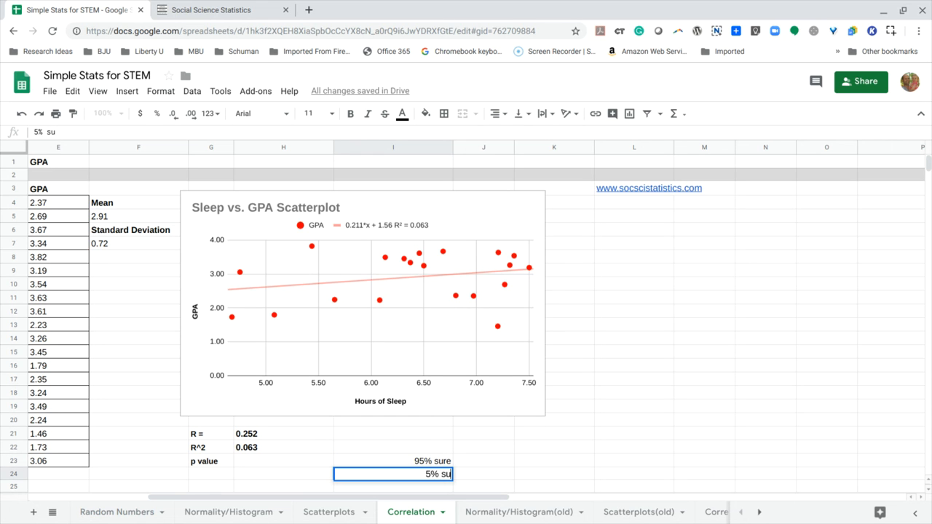
pyautogui.write('re that th')
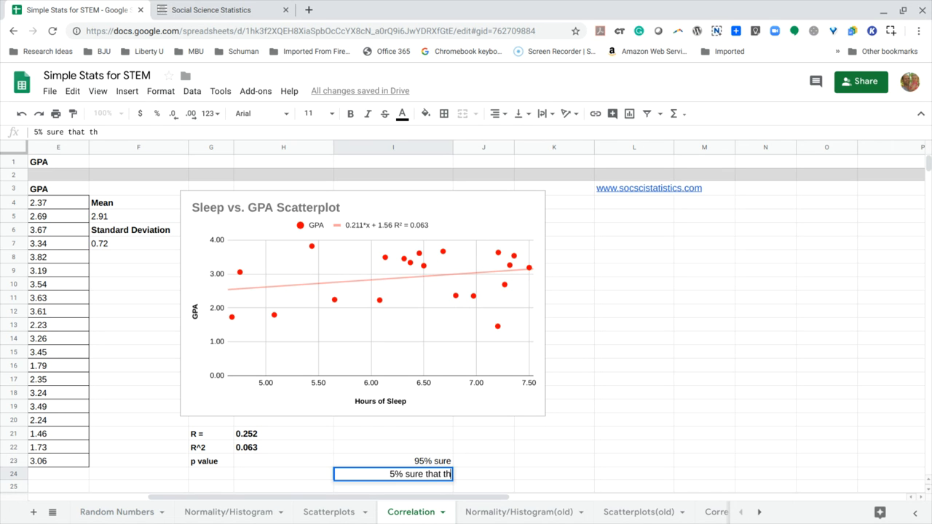
pyautogui.write('ey are unrelated')
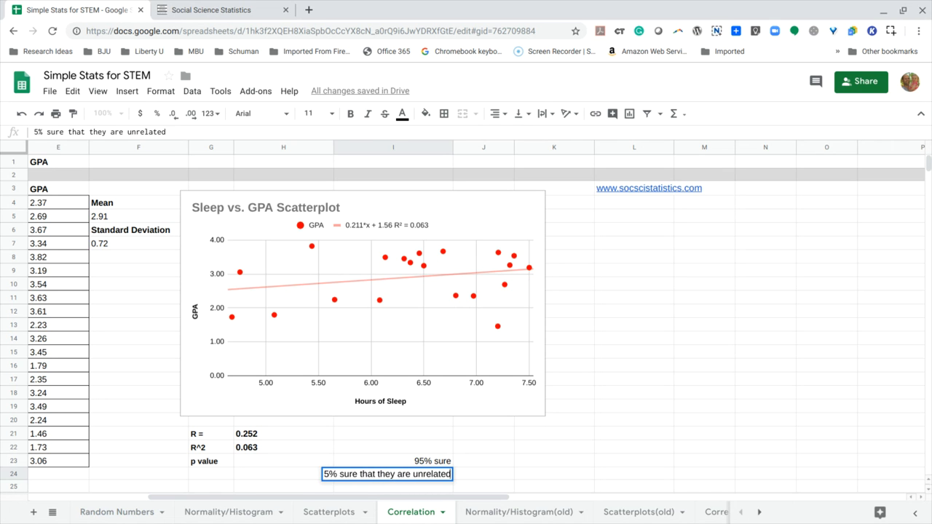
# - Extend the label in G23 to "p value < .05" and widen column G to fit it
pyautogui.click(227, 463)
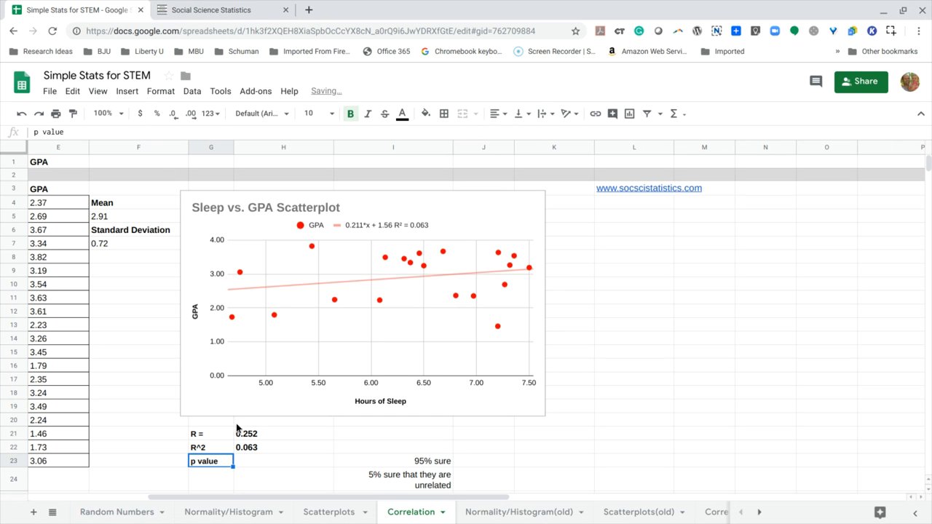
pyautogui.click(138, 132)
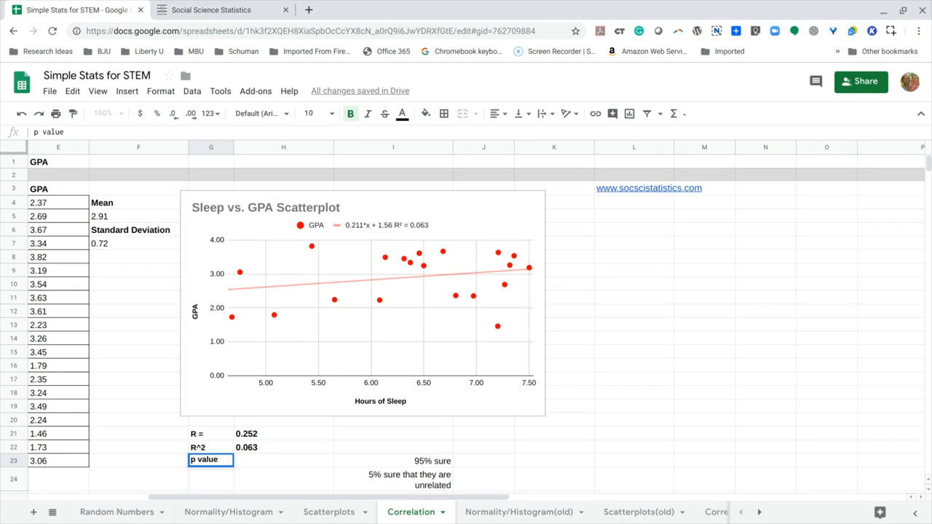
pyautogui.write('< .05')
pyautogui.press('Tab')
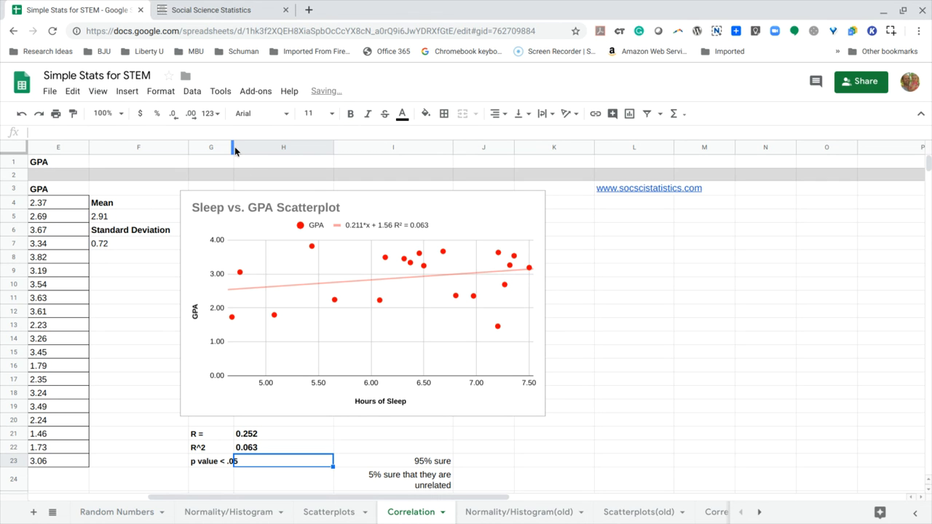
pyautogui.moveTo(235, 151); pyautogui.dragTo(254, 154)
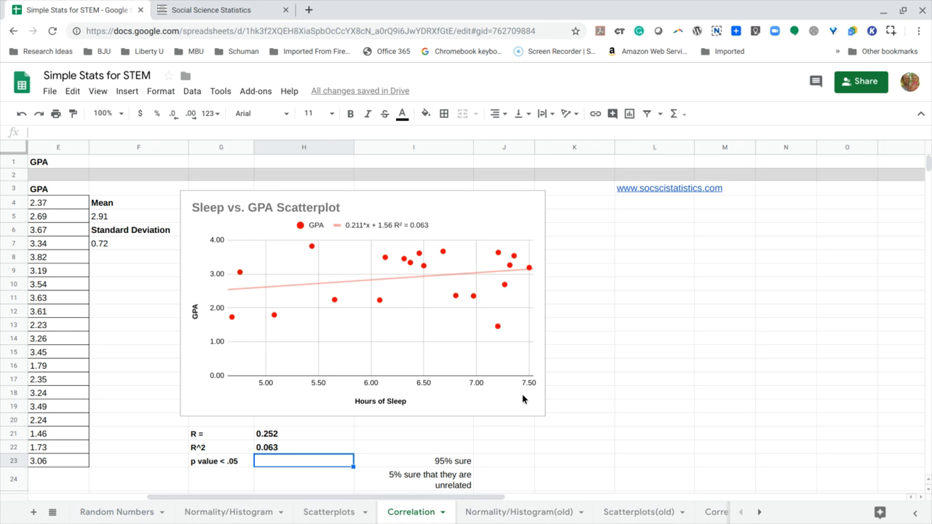
# - Start the XLMiner Analysis ToolPak add-on and open its Correlation analysis
pyautogui.click(253, 92)
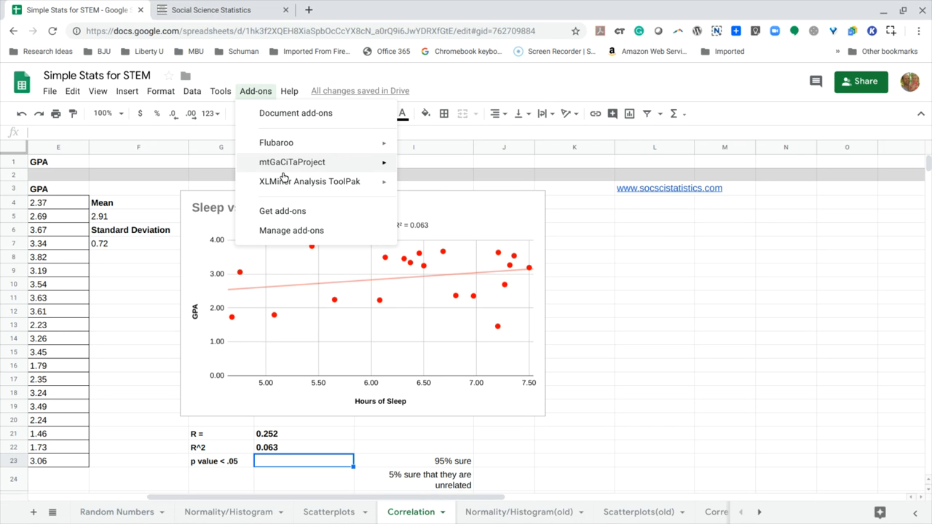
pyautogui.moveTo(284, 187)
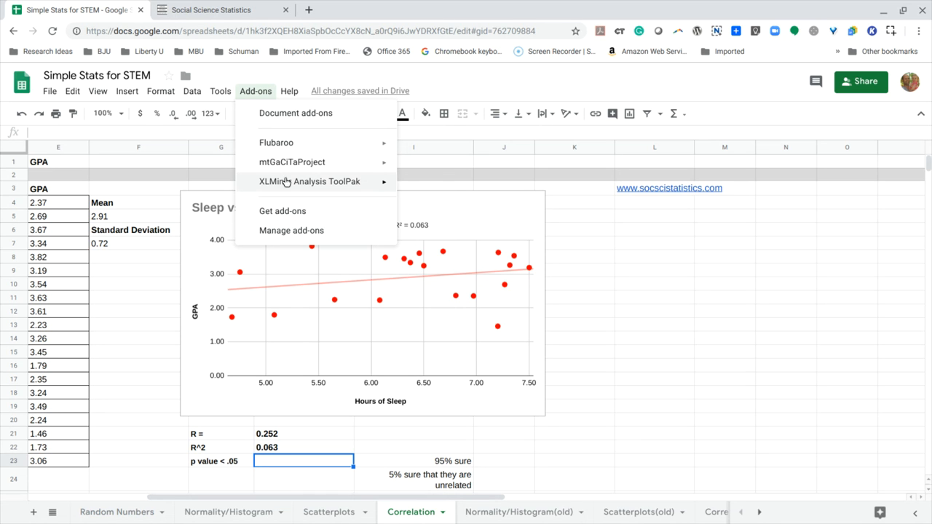
pyautogui.moveTo(364, 182)
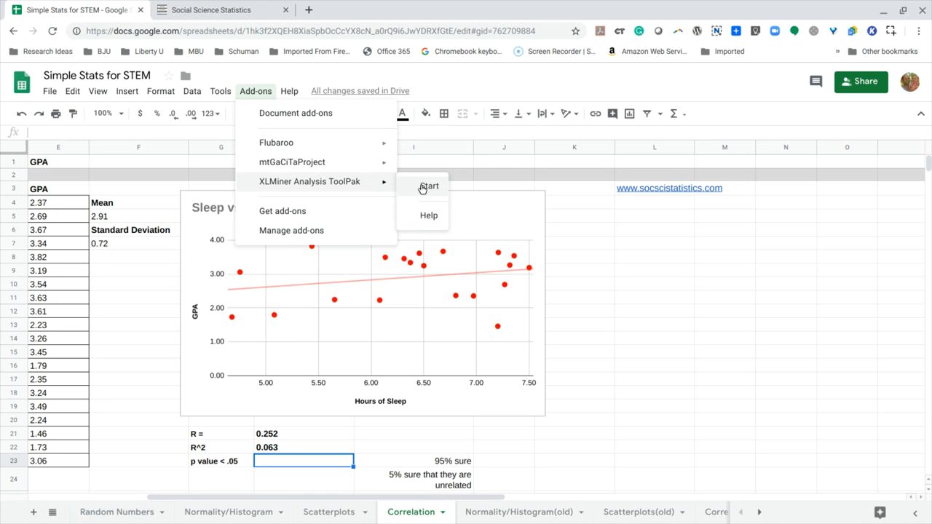
pyautogui.click(423, 188)
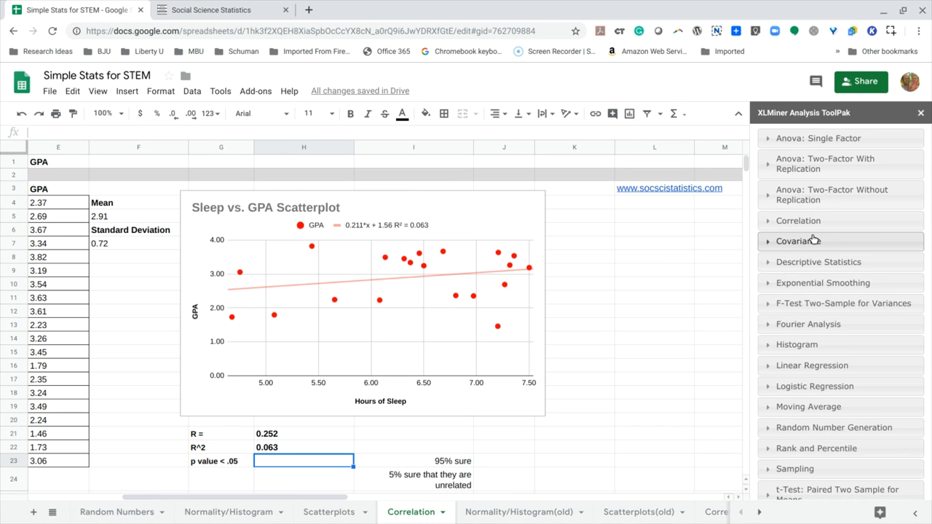
pyautogui.click(799, 221)
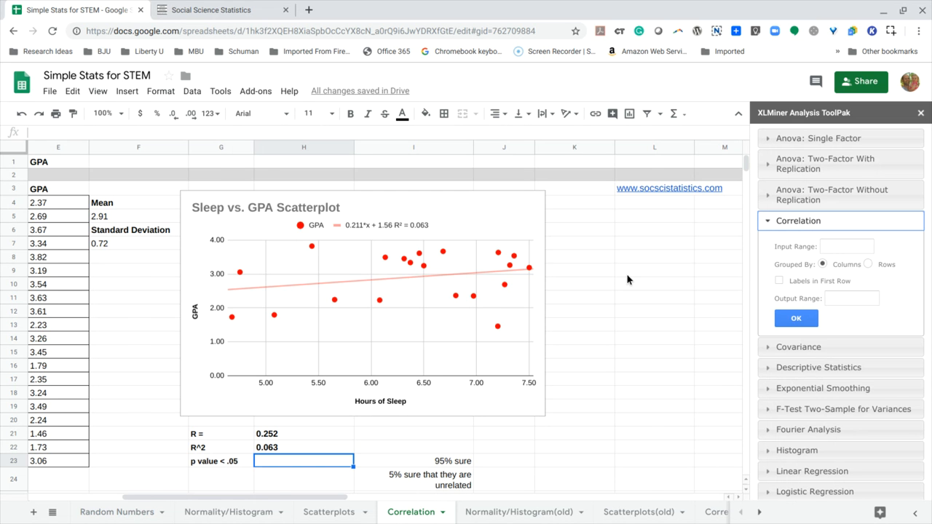
# - Set the correlation input range to the Sleep and GPA columns, B3:C23, with labels in the first row
pyautogui.hscroll(-5, 629, 281)
pyautogui.moveTo(116, 189); pyautogui.dragTo(190, 461)
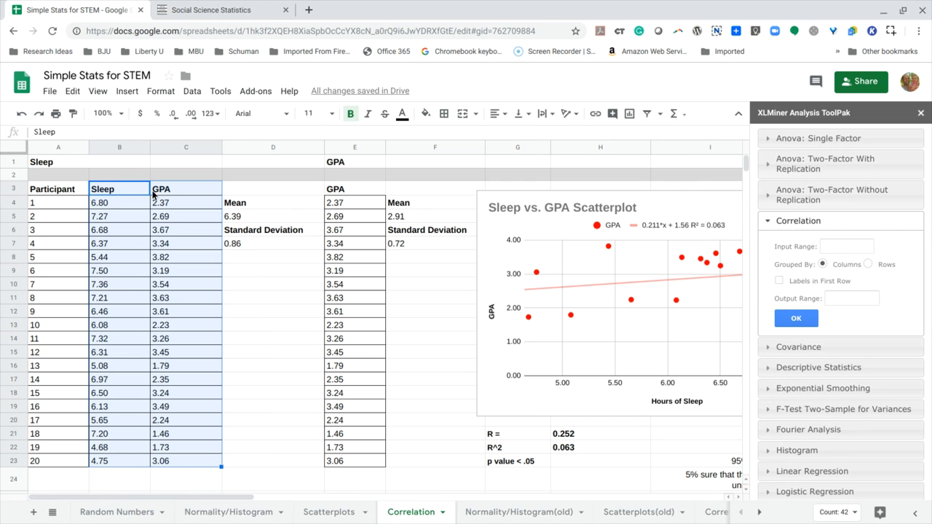
pyautogui.click(836, 247)
pyautogui.click(780, 281)
# - Set the correlation output range to G26, below the p value rows, and run the analysis
pyautogui.hscroll(3, 584, 415)
pyautogui.hscroll(1, 584, 415)
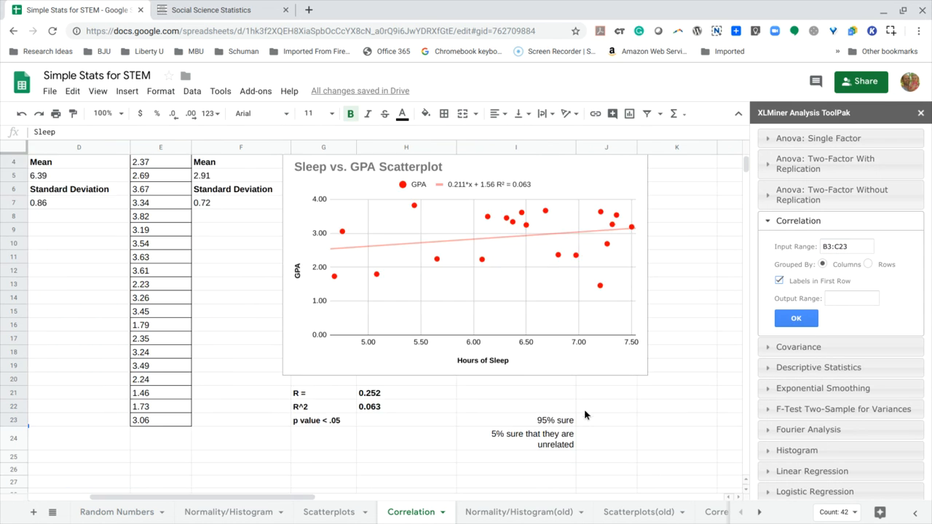
pyautogui.scroll(-5, 584, 415)
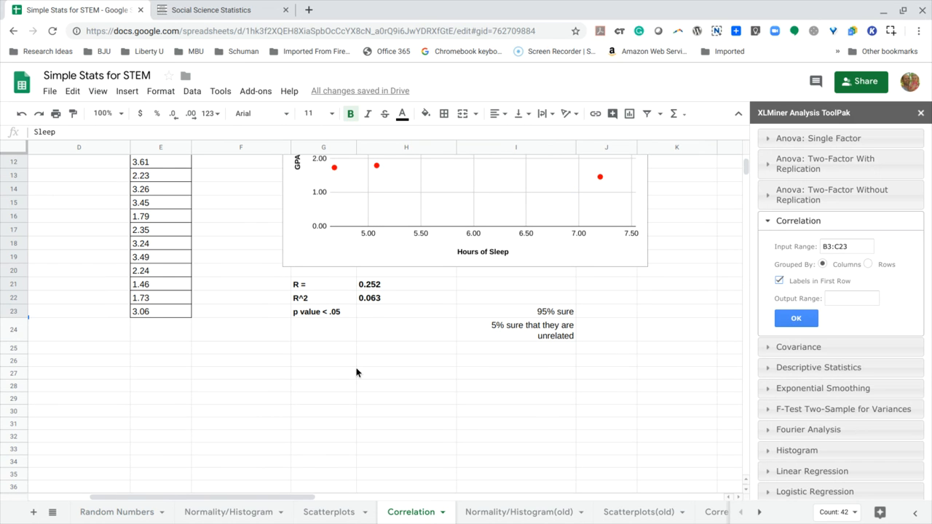
pyautogui.click(332, 362)
pyautogui.click(841, 299)
pyautogui.write('G26')
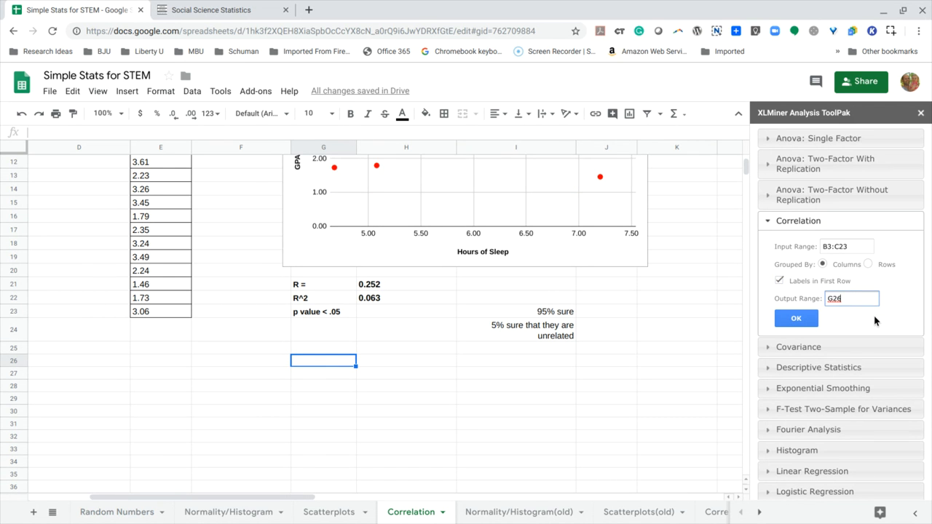
pyautogui.click(794, 319)
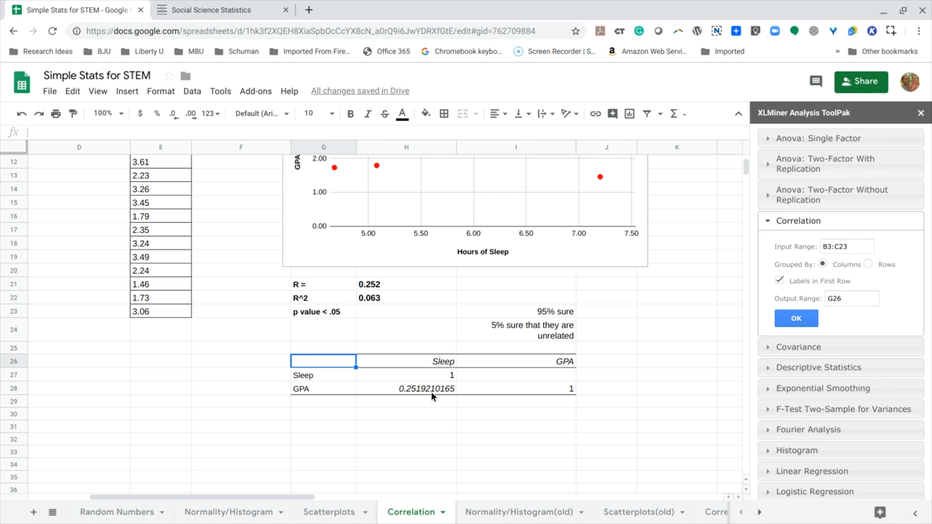
# - Make the Sleep–GPA correlation coefficient in H28 bold and close the XLMiner Analysis ToolPak
pyautogui.click(431, 392)
pyautogui.click(350, 116)
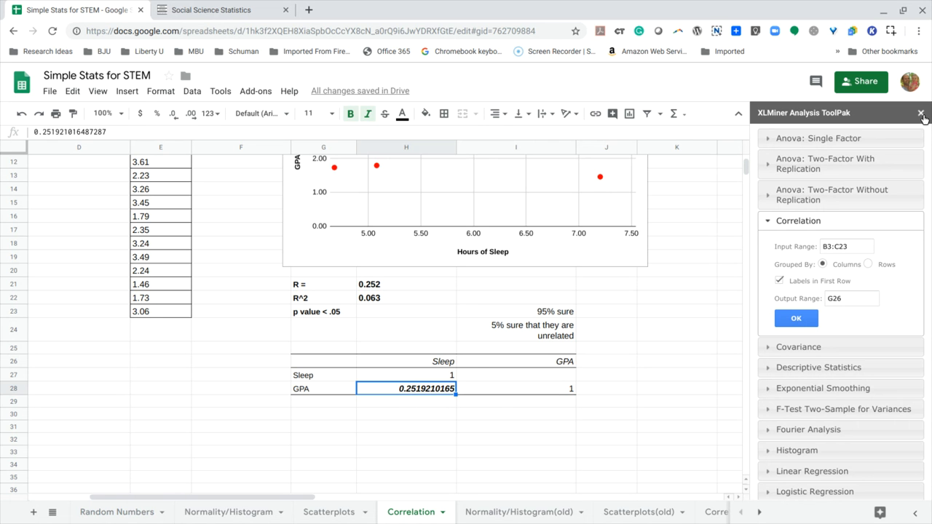
pyautogui.click(921, 114)
# - Switch to the Social Science Statistics site and open the Pearson Correlation Coefficient Calculator from its list of statistics calculators
pyautogui.scroll(3, 713, 365)
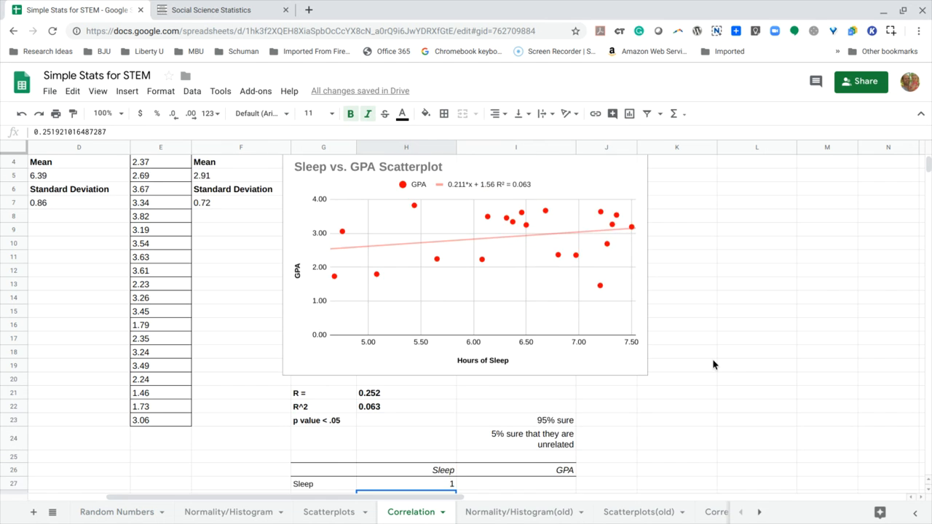
pyautogui.scroll(1, 713, 365)
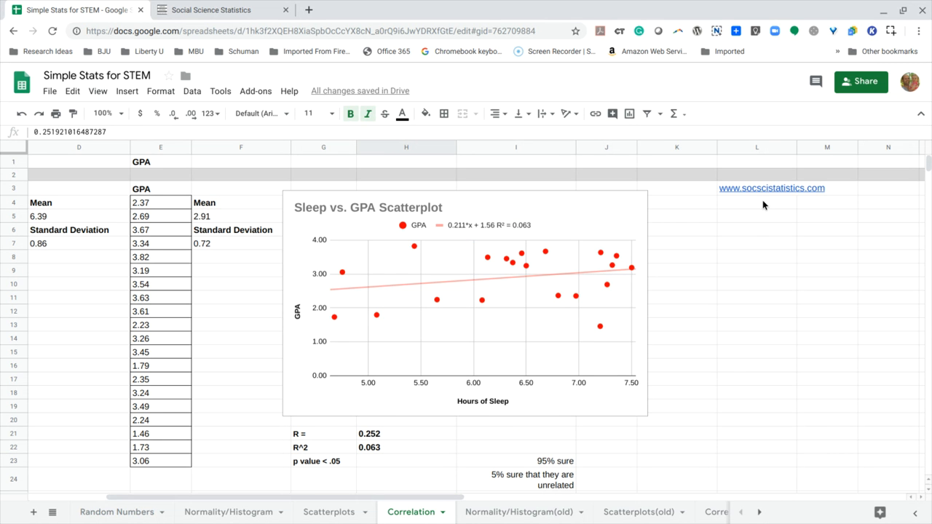
pyautogui.moveTo(763, 200)
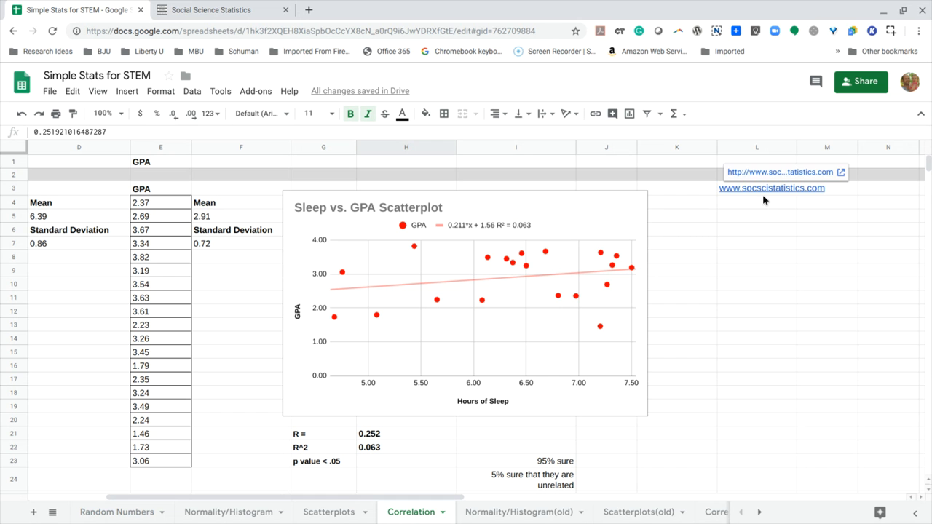
pyautogui.click(235, 9)
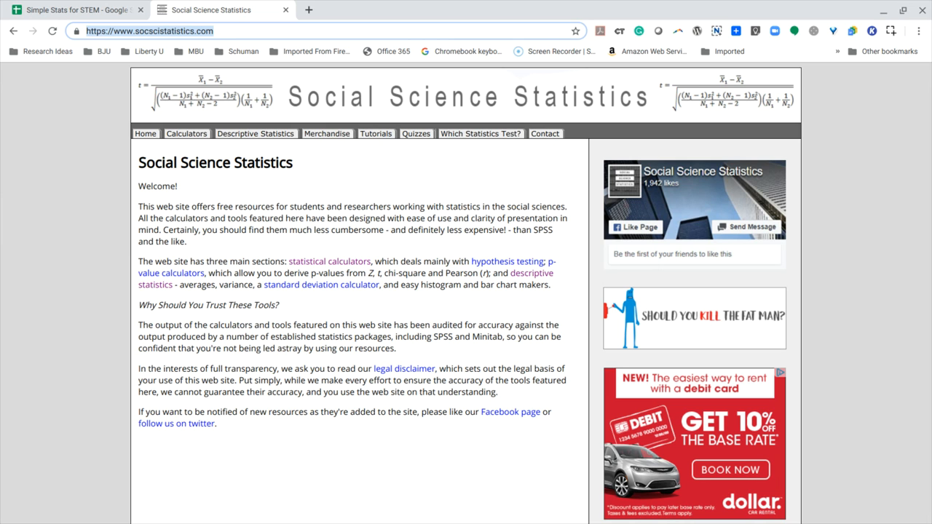
pyautogui.click(186, 135)
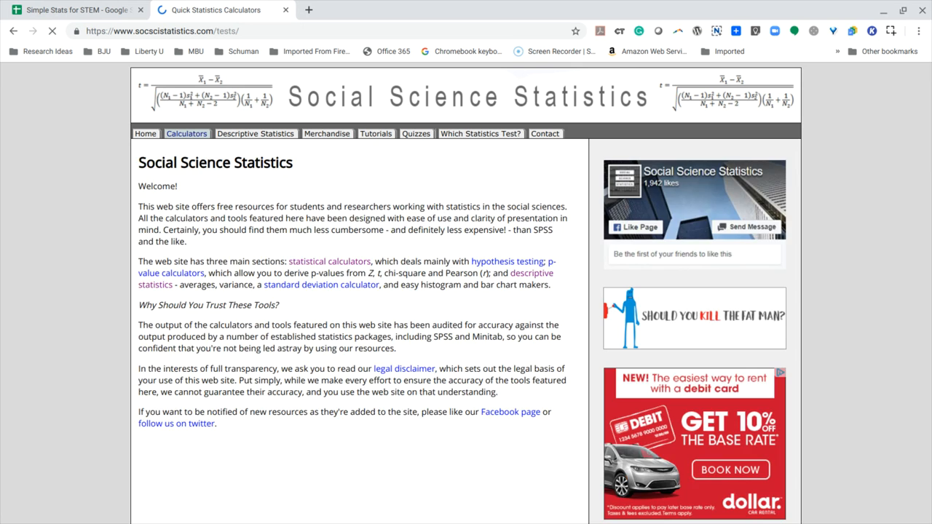
pyautogui.scroll(-4, 181, 260)
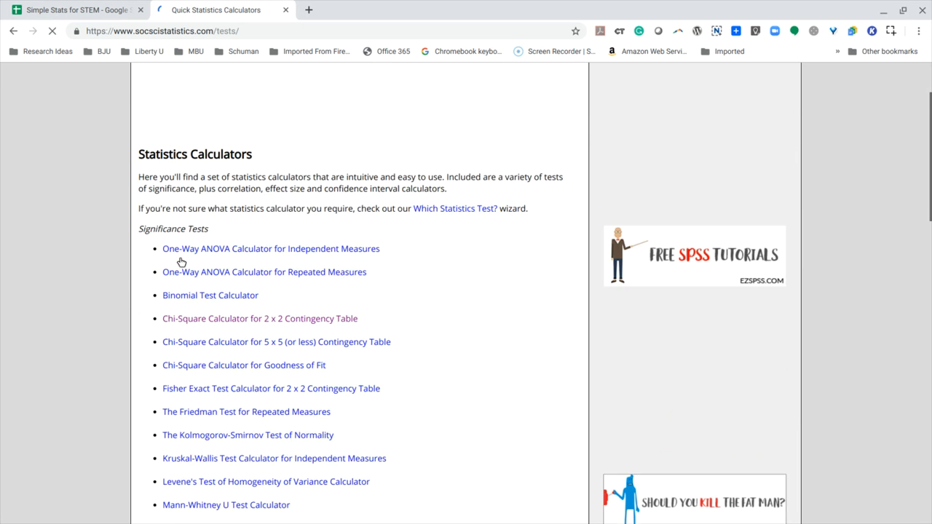
pyautogui.scroll(-5, 180, 260)
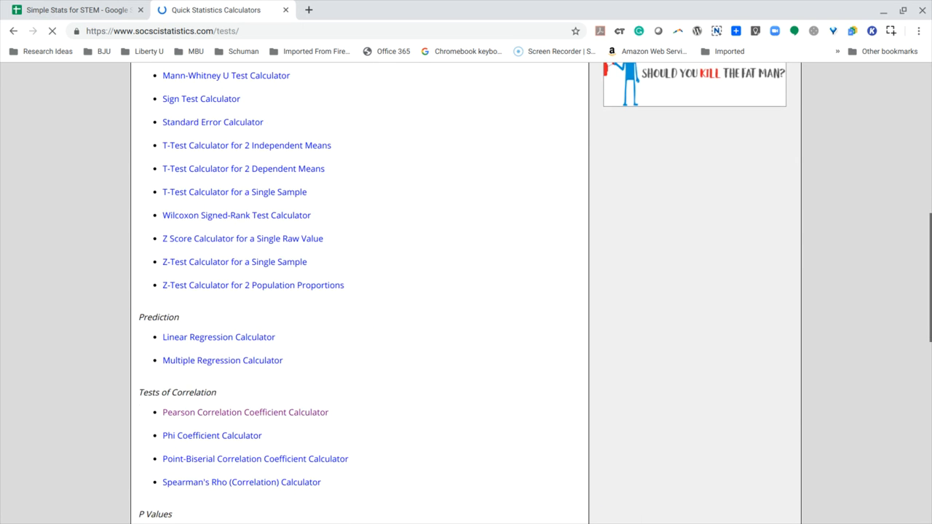
pyautogui.scroll(-2, 186, 200)
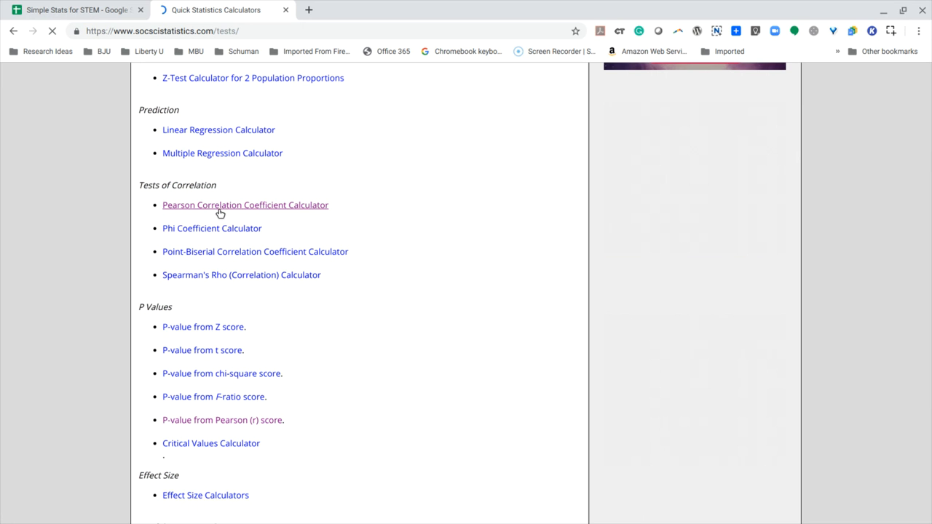
pyautogui.click(220, 207)
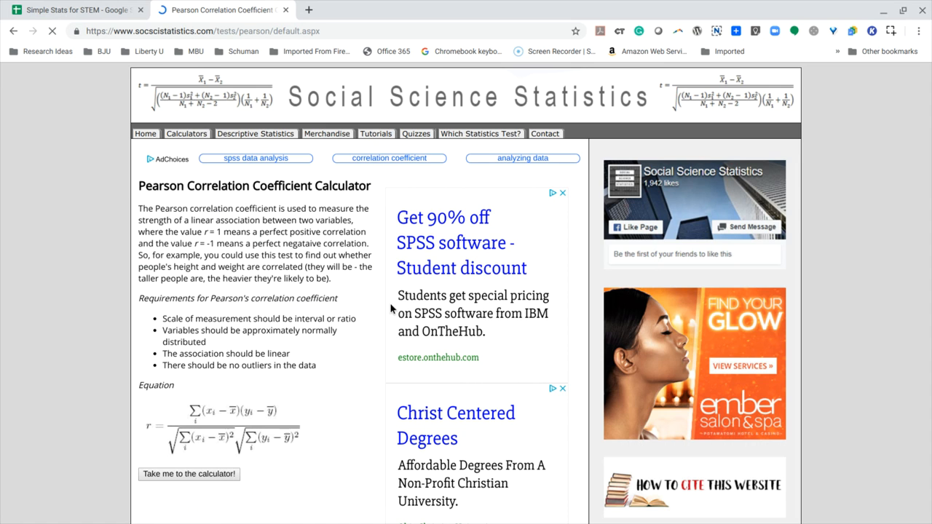
# - Go from the Pearson calculator's introduction page to its data entry form with the X Values and Y Values boxes
pyautogui.scroll(-4, 390, 309)
pyautogui.scroll(3, 866, 192)
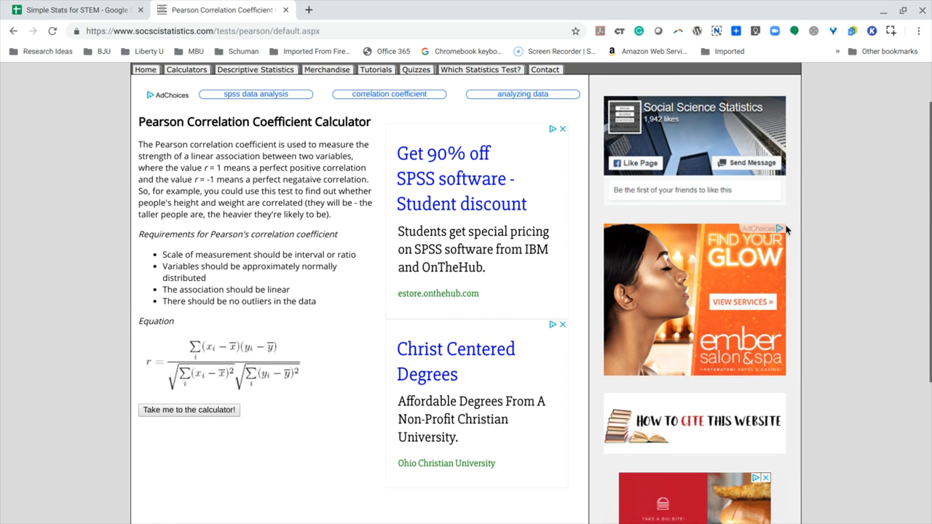
pyautogui.scroll(-4, 374, 324)
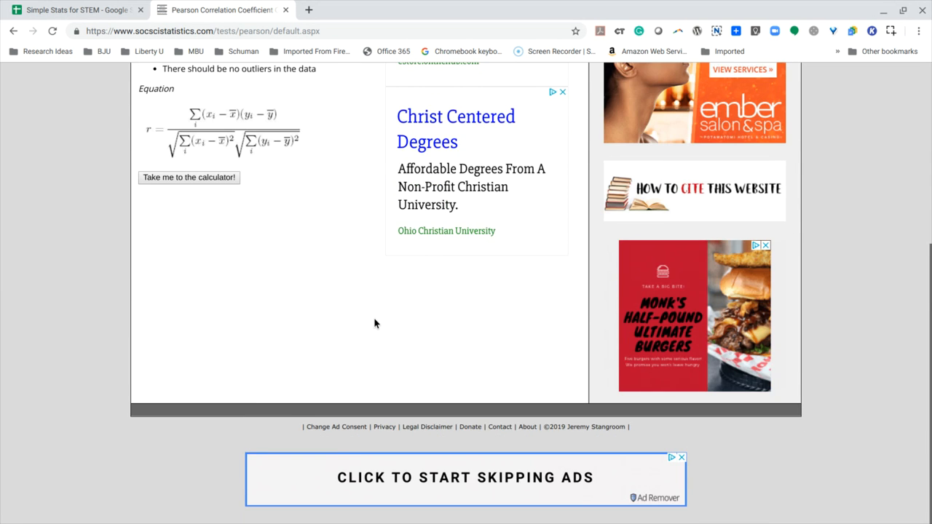
pyautogui.click(201, 177)
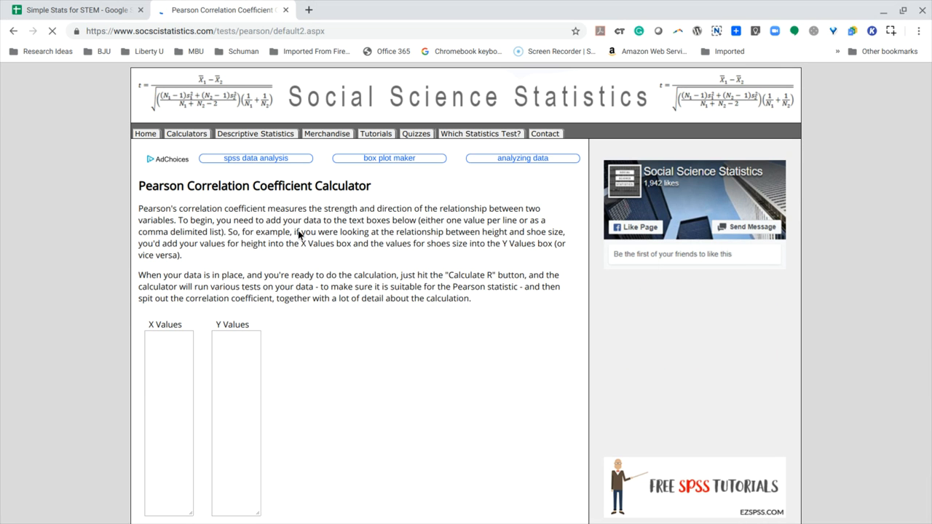
pyautogui.scroll(-3, 338, 370)
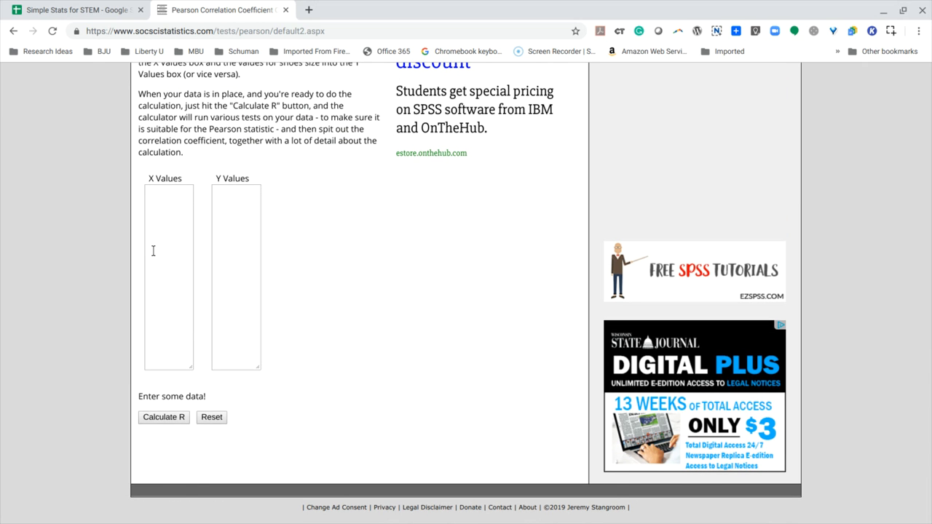
# - Copy the Sleep values B4:B23 from the Simple Stats for STEM spreadsheet into the calculator's X Values box
pyautogui.click(82, 8)
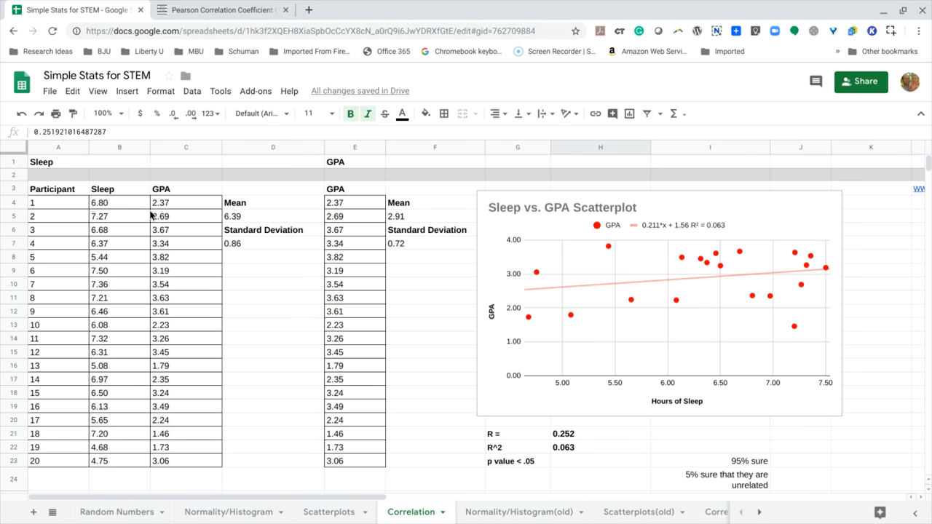
pyautogui.moveTo(122, 202); pyautogui.dragTo(114, 459)
pyautogui.hotkey('ctrl', 'c')
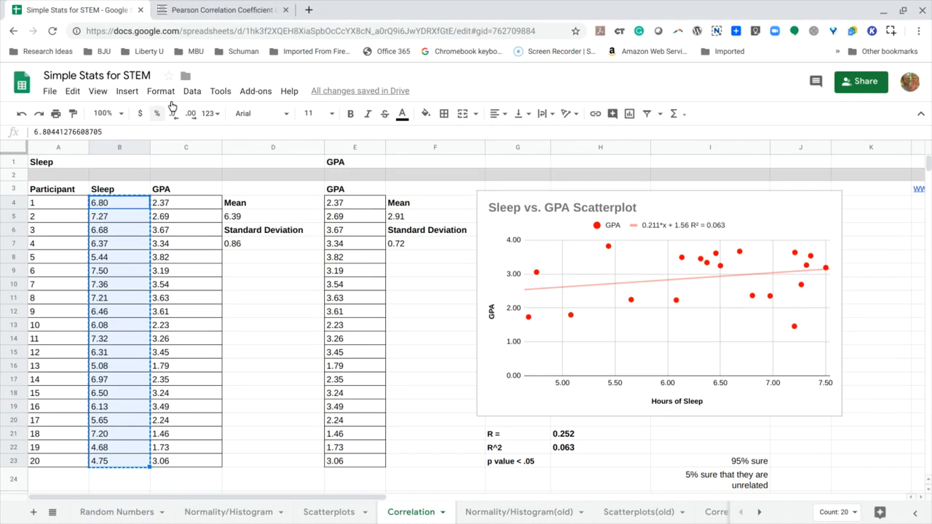
pyautogui.click(210, 10)
pyautogui.click(173, 203)
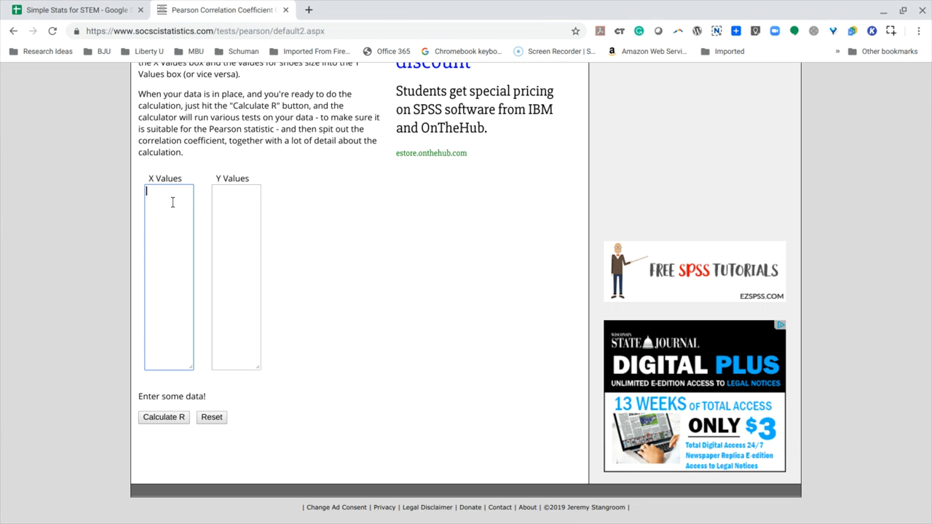
pyautogui.hotkey('ctrl', 'v')
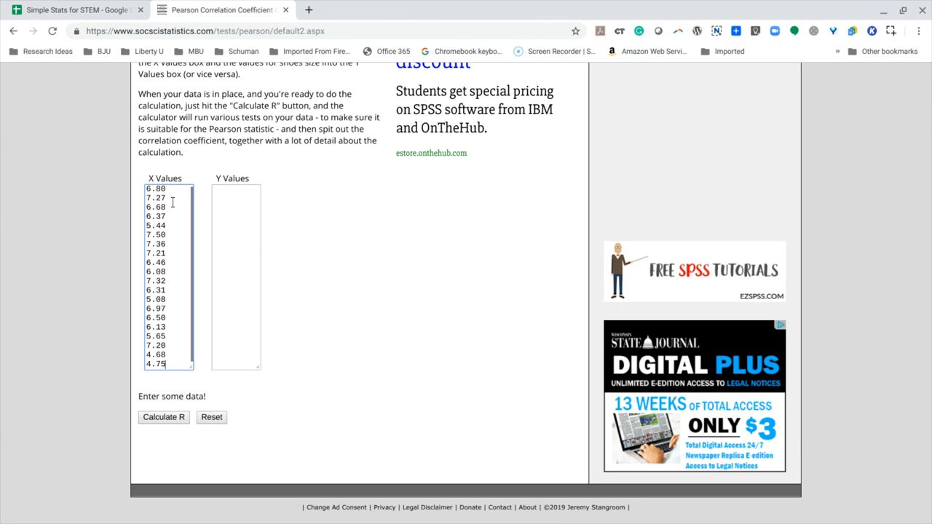
# - Copy the GPA values C4:C23 from the spreadsheet into the calculator's Y Values box
pyautogui.click(77, 12)
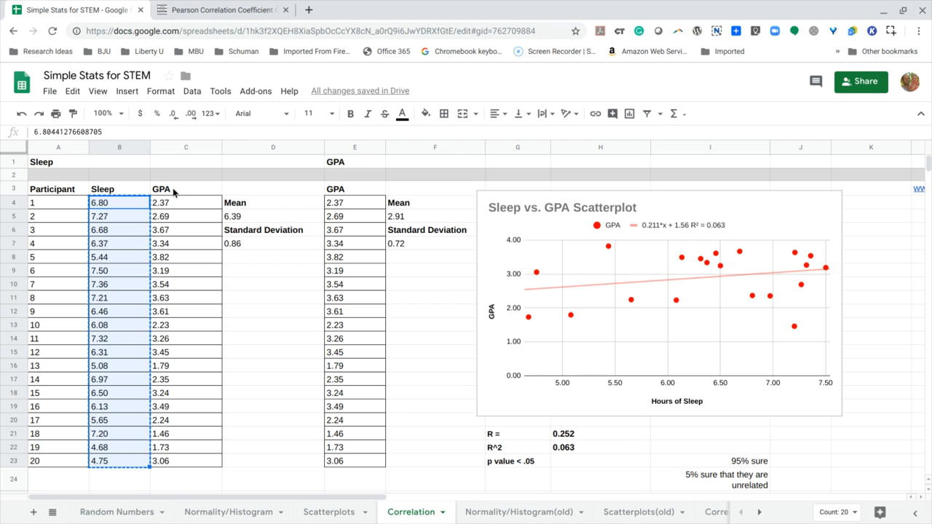
pyautogui.moveTo(175, 203); pyautogui.dragTo(177, 460)
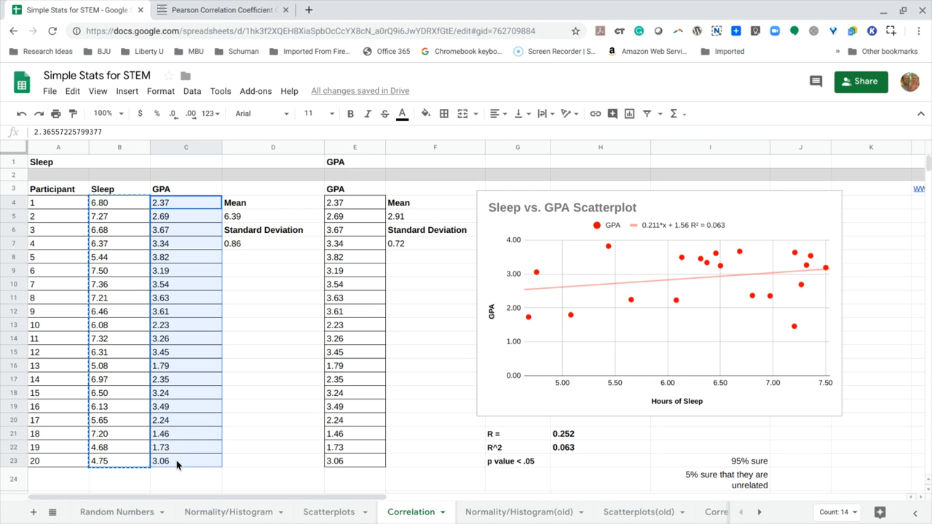
pyautogui.hotkey('ctrl', 'c')
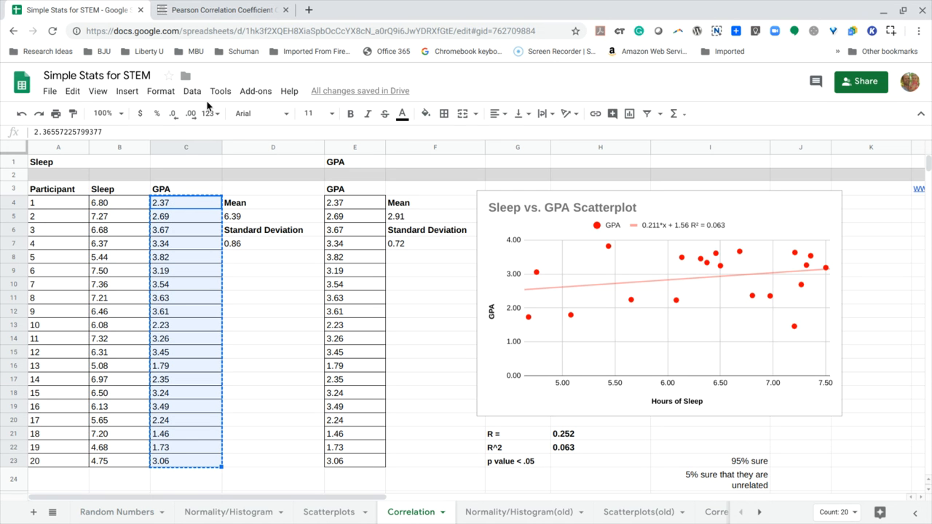
pyautogui.click(208, 10)
pyautogui.click(227, 205)
pyautogui.hotkey('ctrl', 'v')
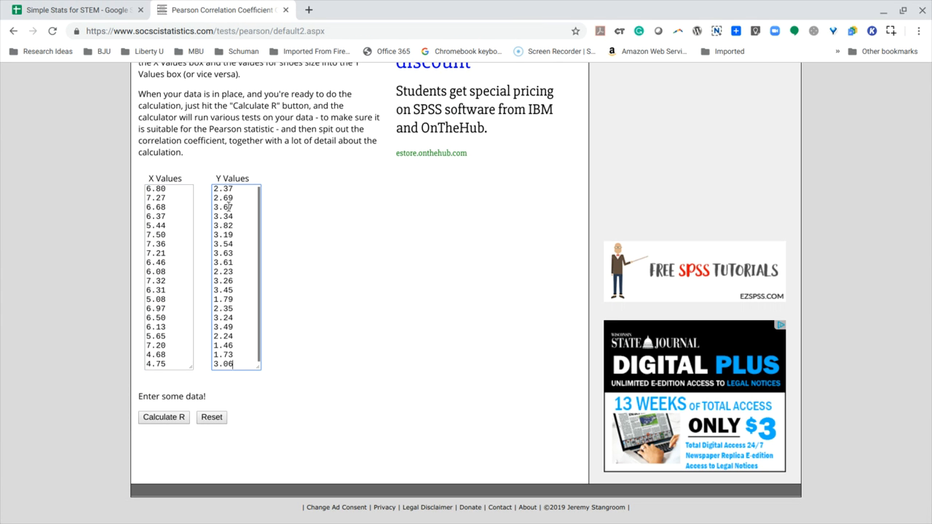
# - Calculate R for the entered Sleep and GPA values and review the scatterplot, deviation scores and result details
pyautogui.click(171, 423)
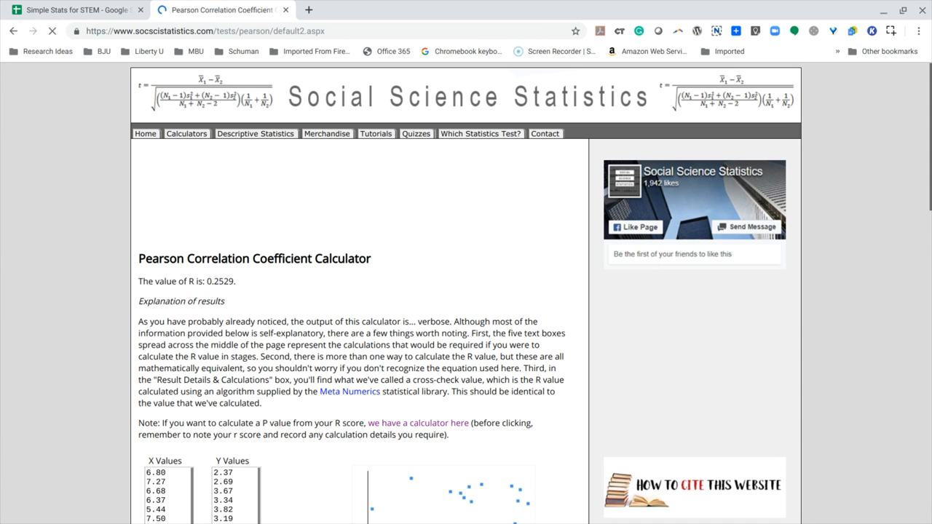
pyautogui.scroll(-2, 269, 306)
pyautogui.scroll(-2, 270, 306)
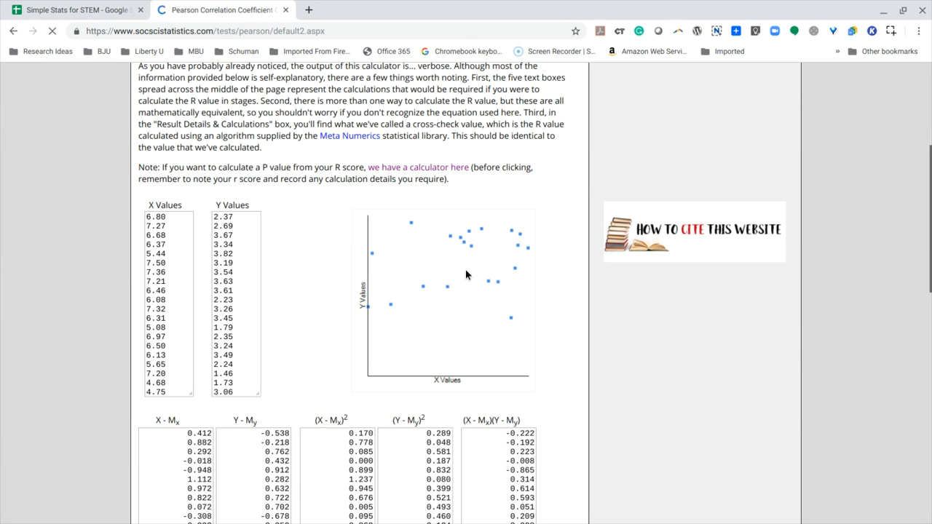
pyautogui.scroll(-1, 449, 275)
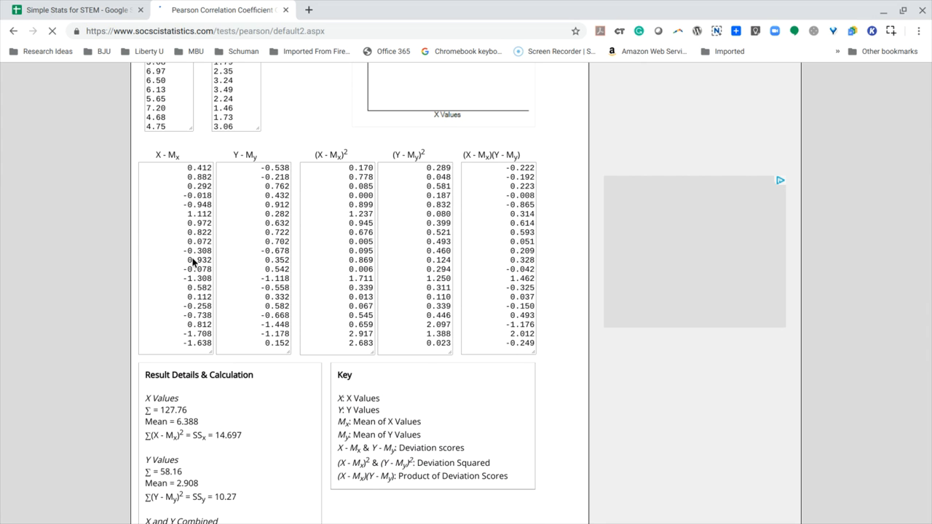
# - Review the Pearson calculator's result details, R calculation and the stated R and R² values
pyautogui.scroll(-1, 194, 265)
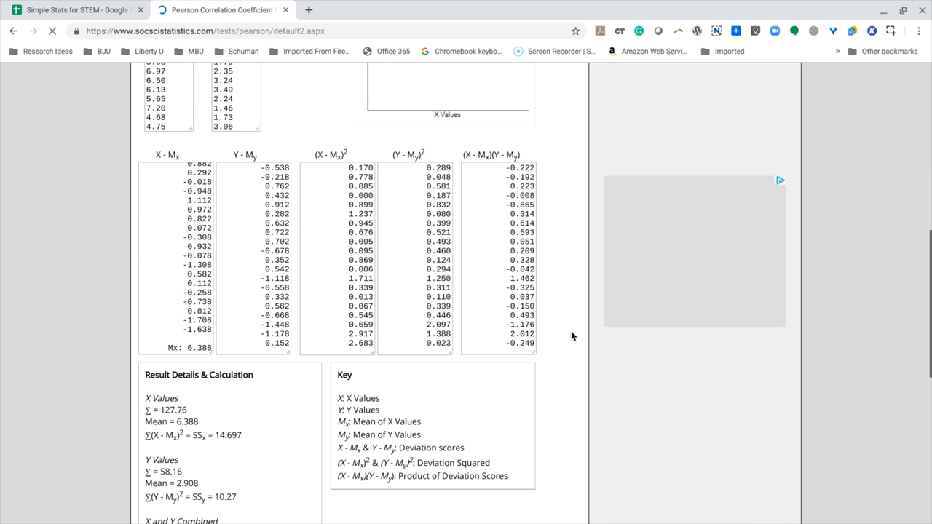
pyautogui.scroll(-3, 571, 332)
pyautogui.scroll(-3, 572, 335)
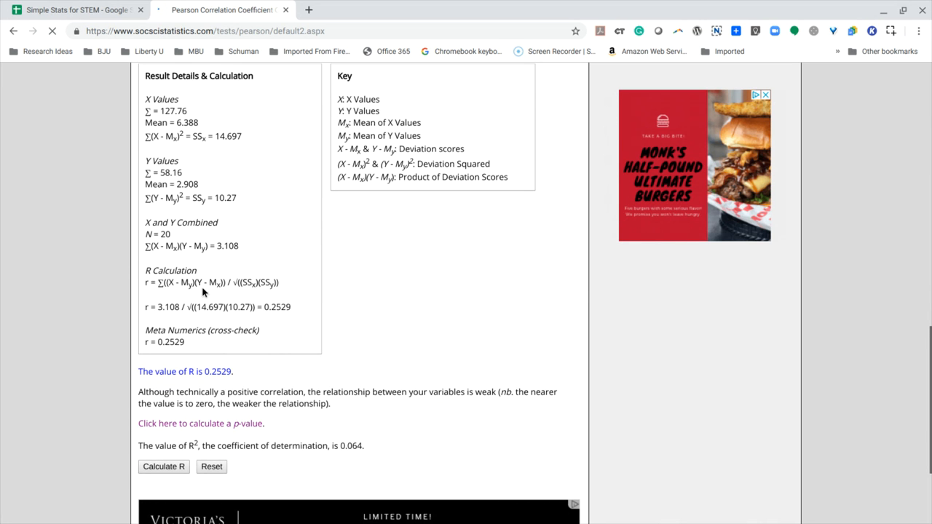
pyautogui.scroll(-2, 202, 289)
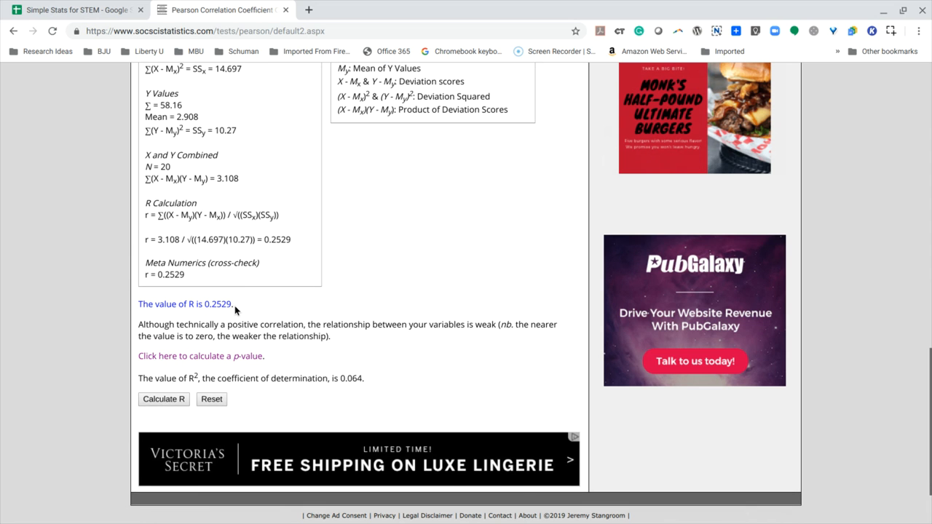
pyautogui.moveTo(234, 307); pyautogui.dragTo(204, 305)
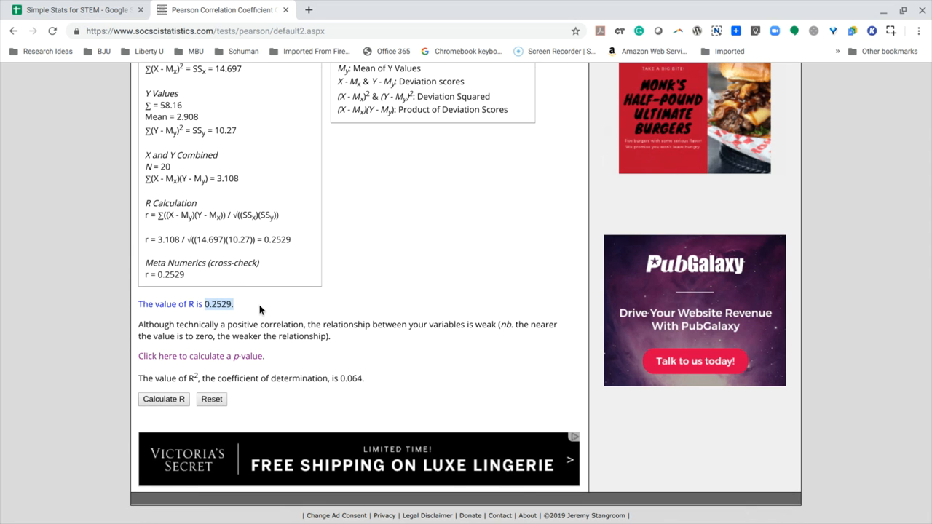
pyautogui.click(260, 306)
pyautogui.moveTo(369, 380); pyautogui.dragTo(175, 378)
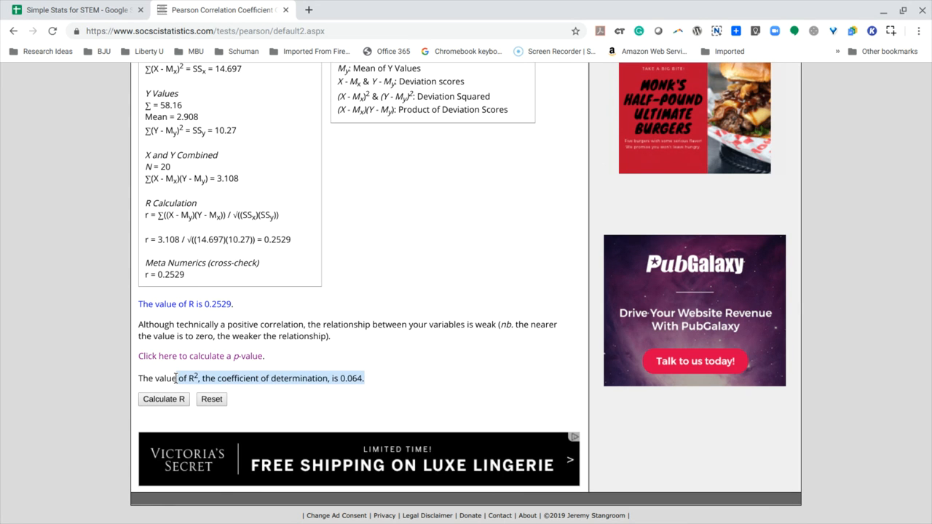
pyautogui.click(361, 383)
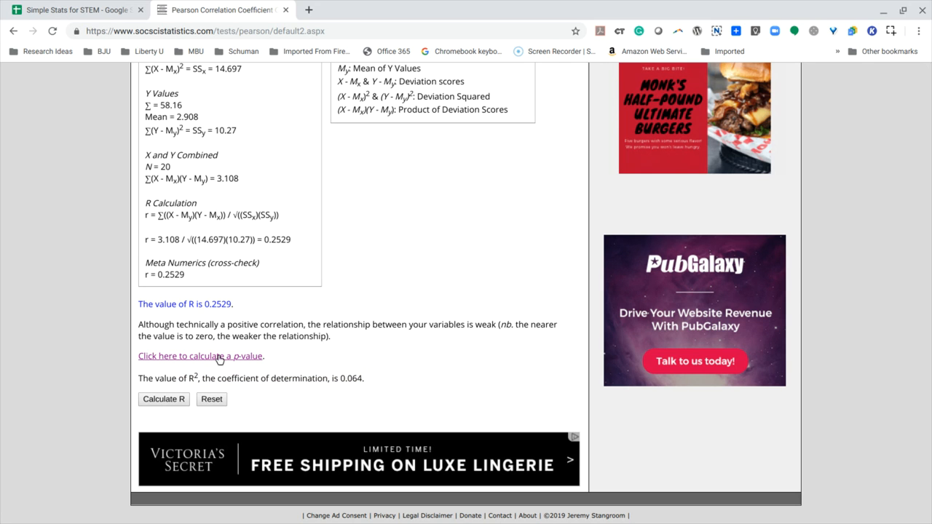
# - Copy the R value 0.2529 from the results into the R Score field of the linked p-value calculator
pyautogui.moveTo(232, 304); pyautogui.dragTo(205, 305)
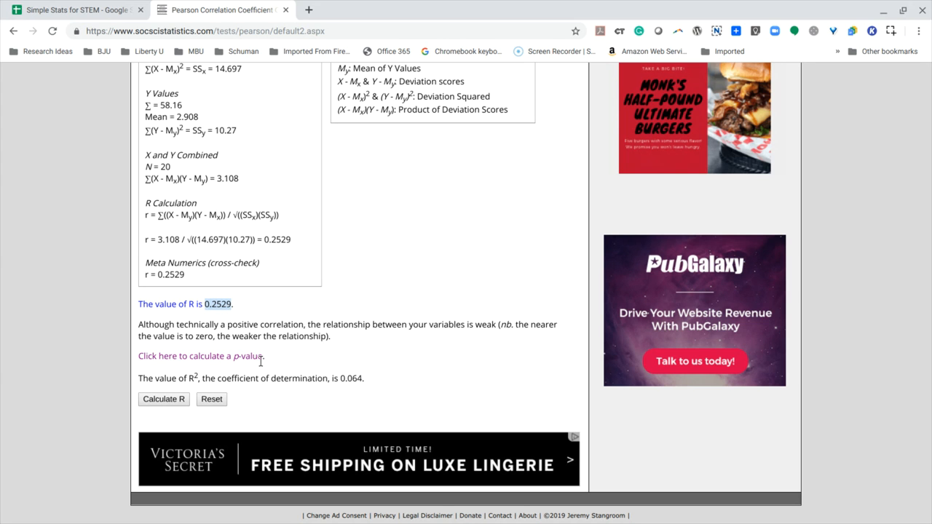
pyautogui.click(202, 358)
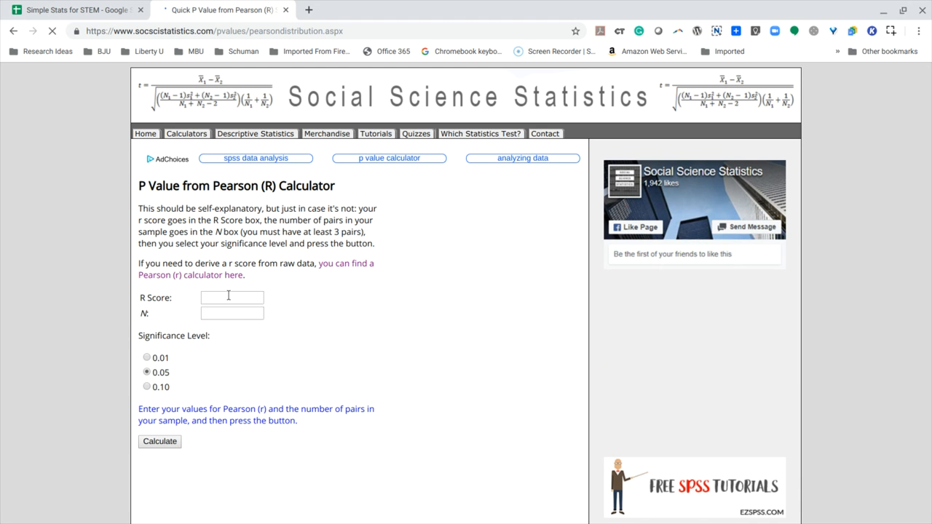
pyautogui.click(228, 296)
pyautogui.hotkey('ctrl', 'v')
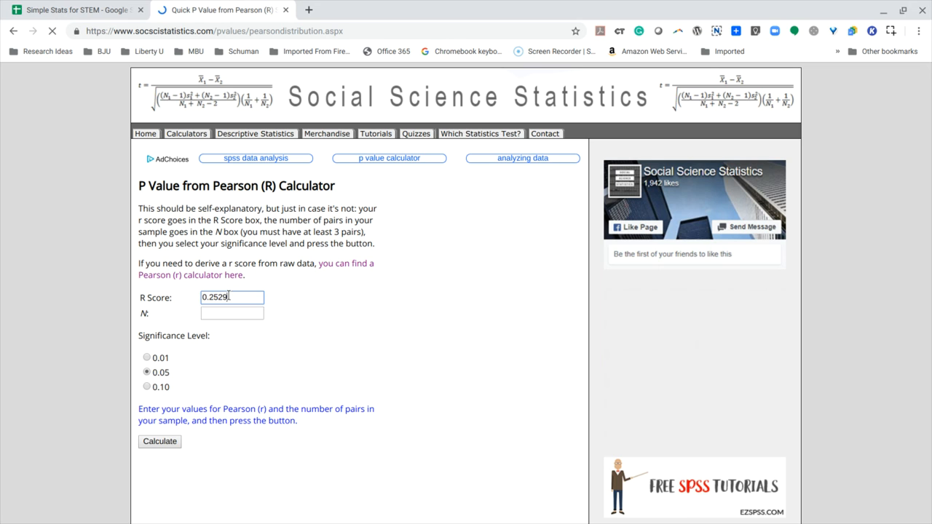
# - Set N to 20, close the advertisement, and calculate the p value at the 0.05 significance level
pyautogui.click(241, 314)
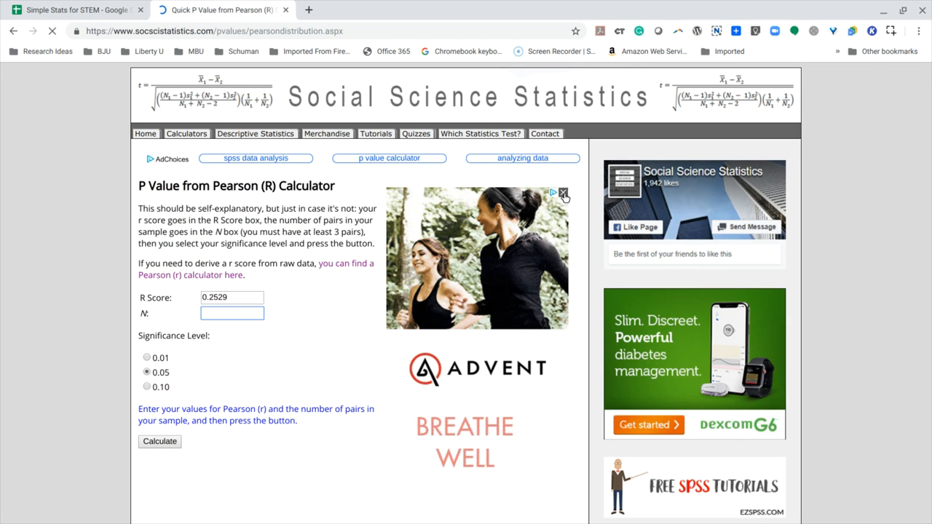
pyautogui.click(564, 194)
pyautogui.click(240, 314)
pyautogui.write('20')
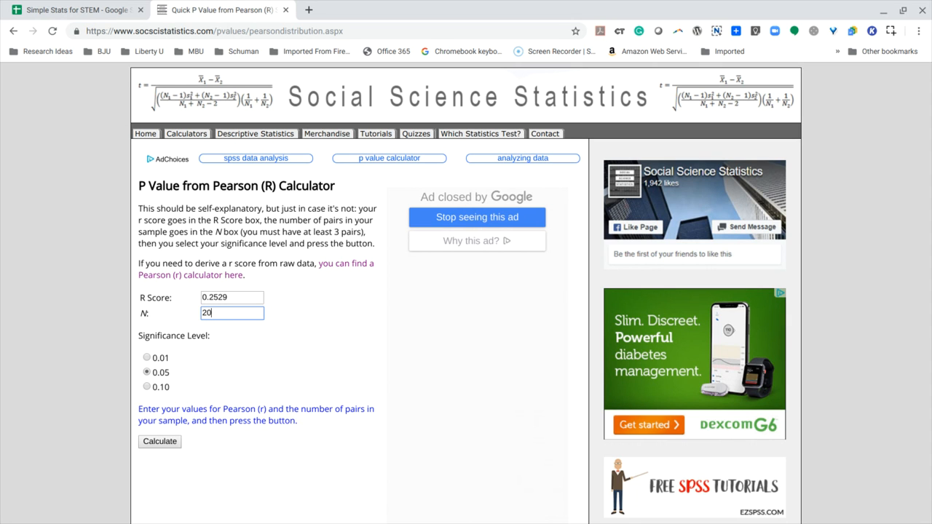
pyautogui.click(160, 443)
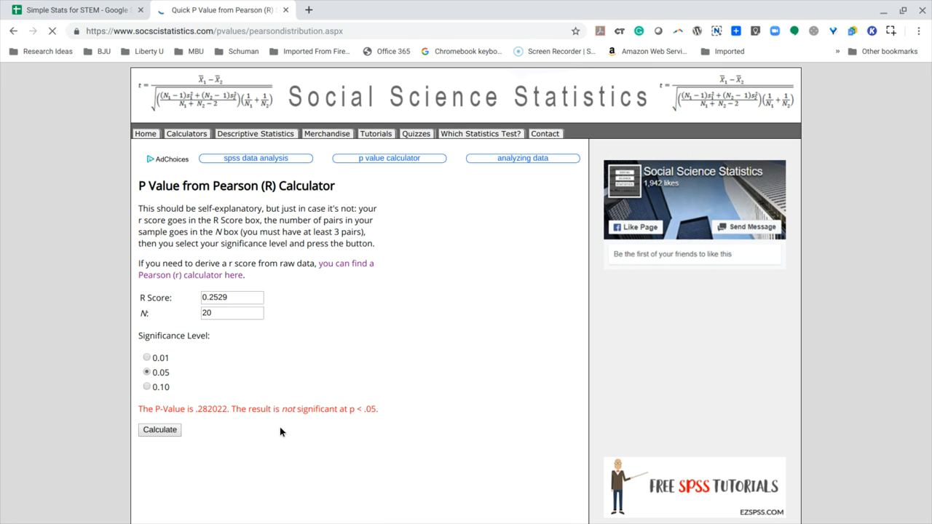
# - Copy the P-Value .282022 from the calculator into cell H23 of the Simple Stats for STEM spreadsheet's Correlation sheet
pyautogui.scroll(-1, 284, 445)
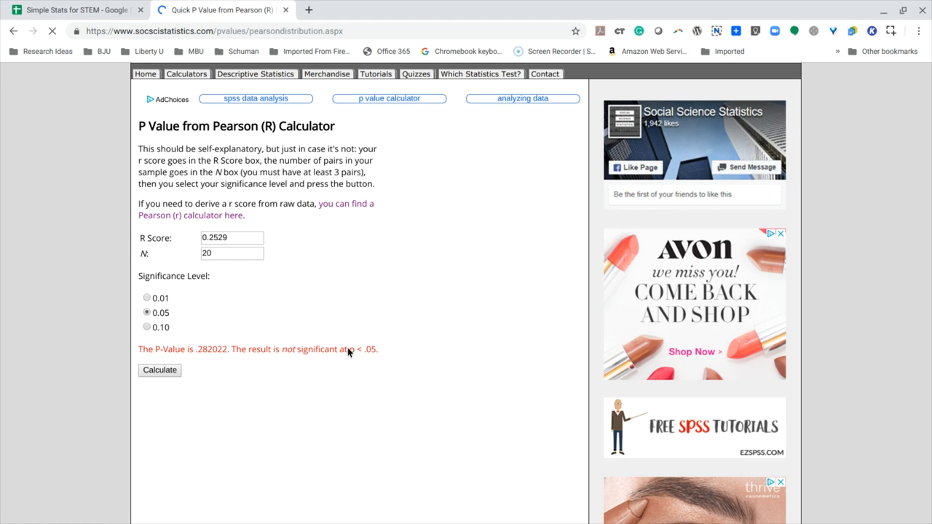
pyautogui.moveTo(197, 350); pyautogui.dragTo(229, 350)
pyautogui.click(207, 352)
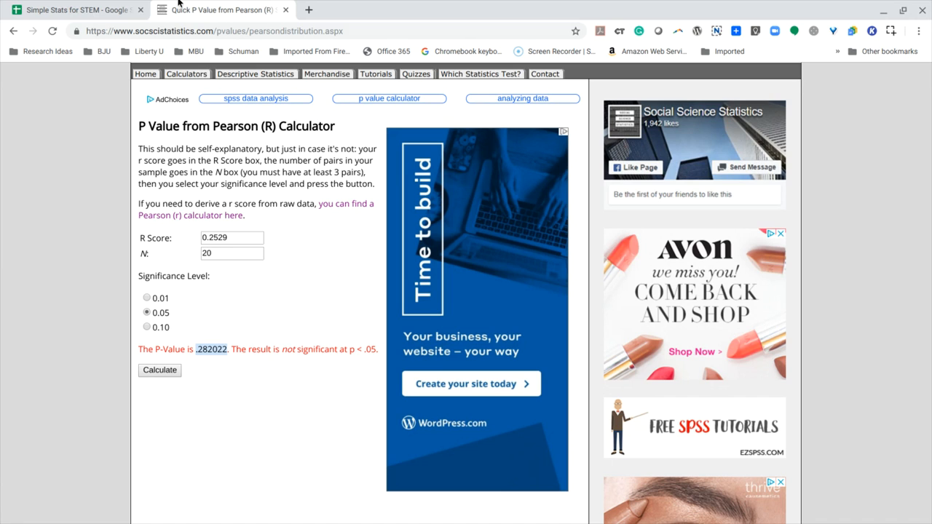
pyautogui.click(61, 11)
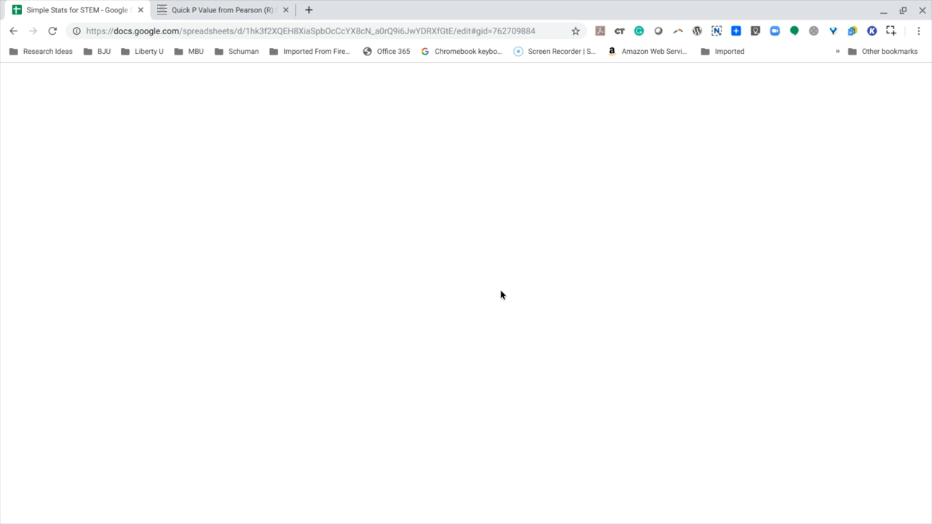
pyautogui.scroll(-3, 595, 356)
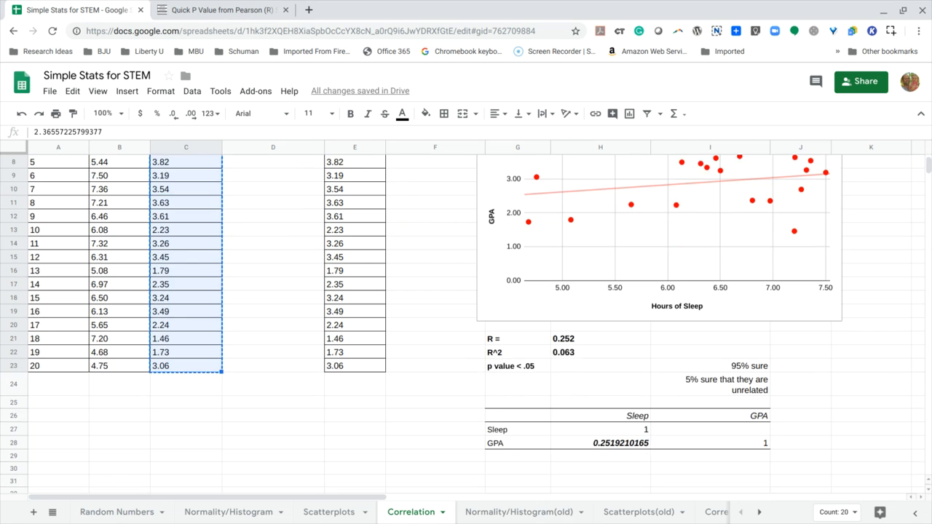
pyautogui.click(595, 355)
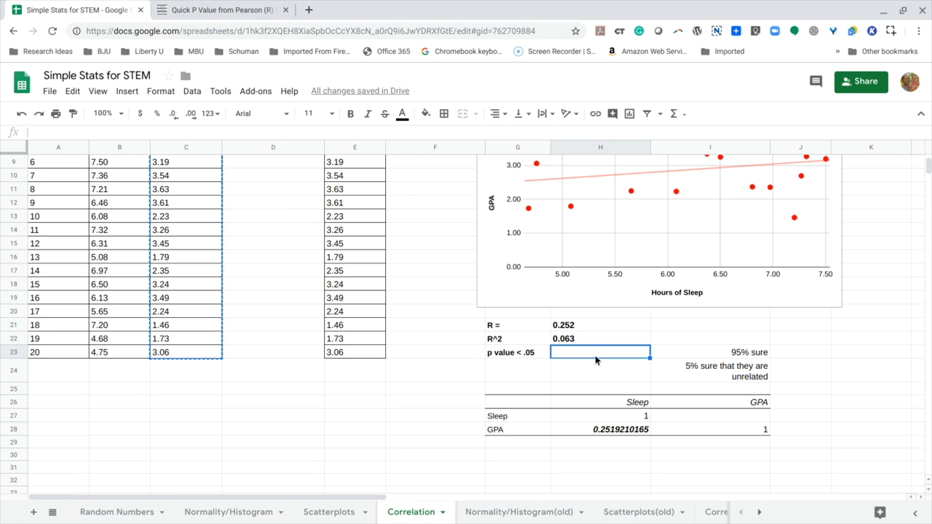
pyautogui.hotkey('ctrl', 'v')
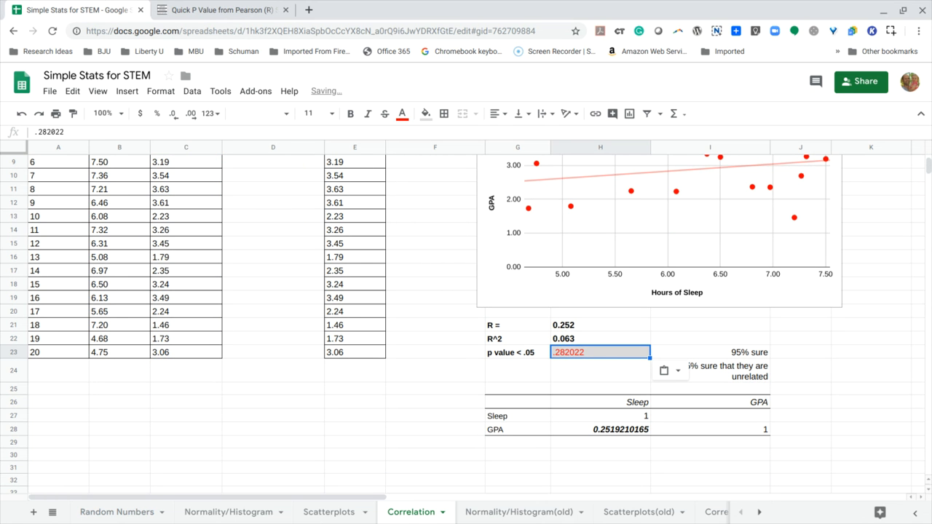
# - Format the p value in cell H23 with black, bold text
pyautogui.click(175, 116)
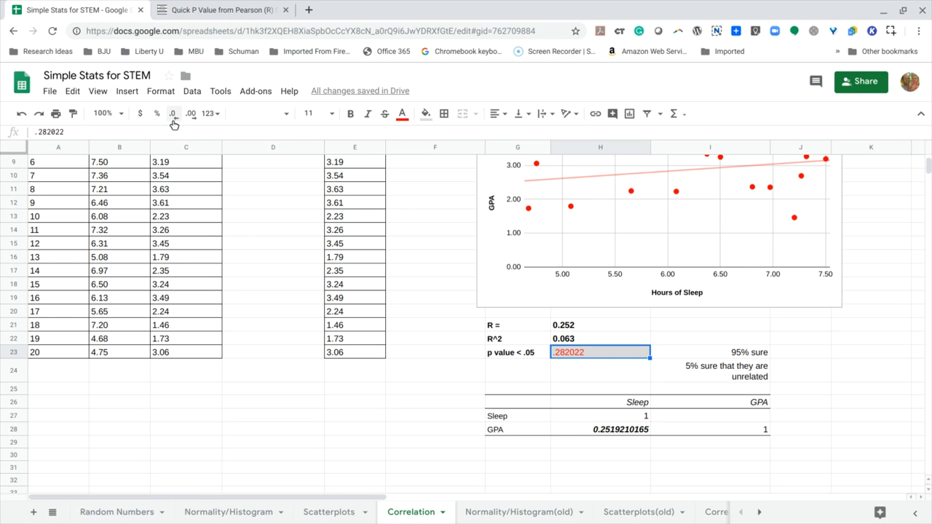
pyautogui.click(402, 113)
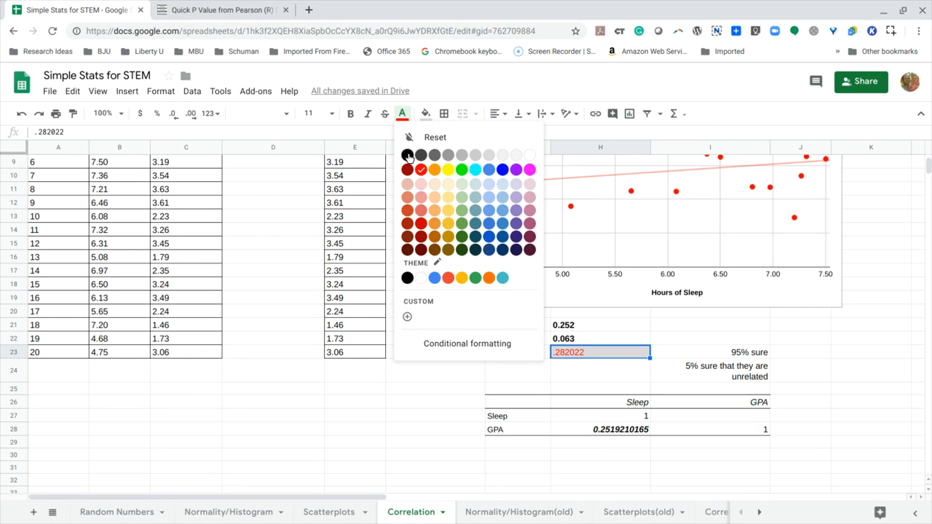
pyautogui.click(408, 155)
pyautogui.click(573, 372)
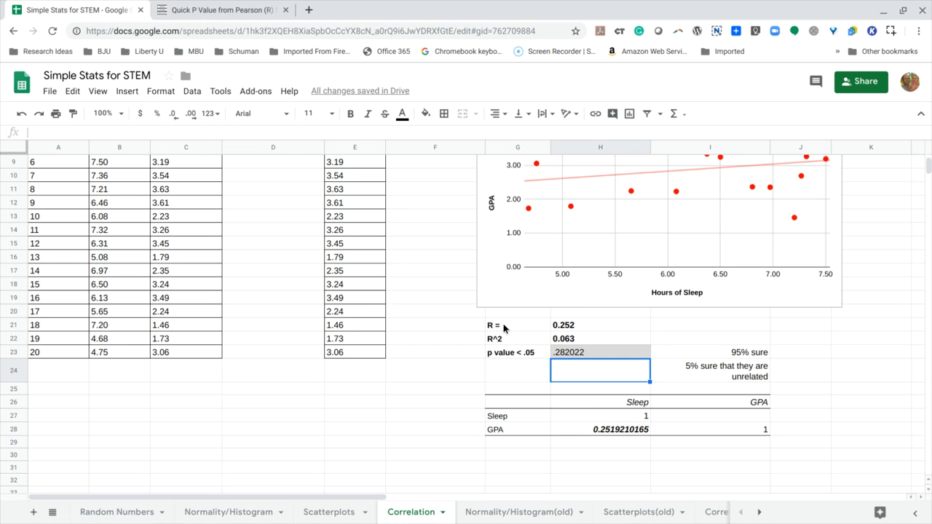
pyautogui.click(577, 353)
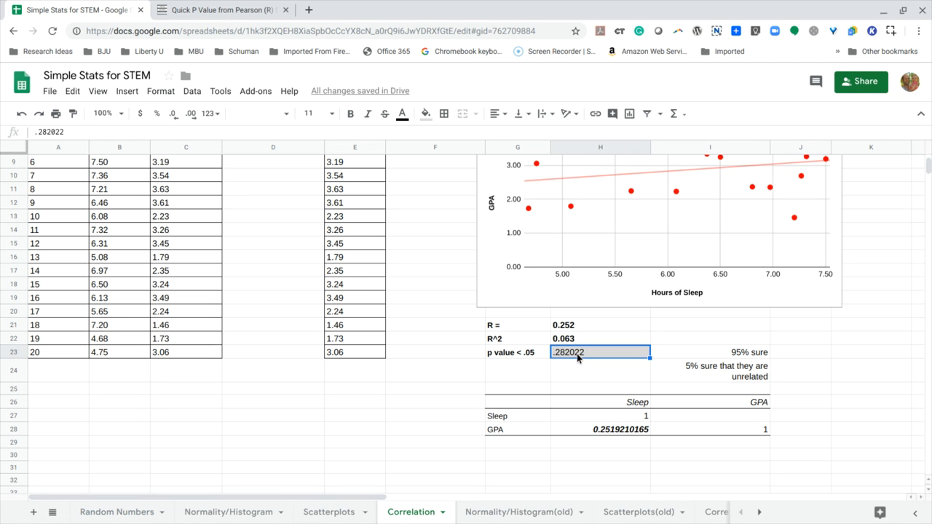
pyautogui.click(352, 114)
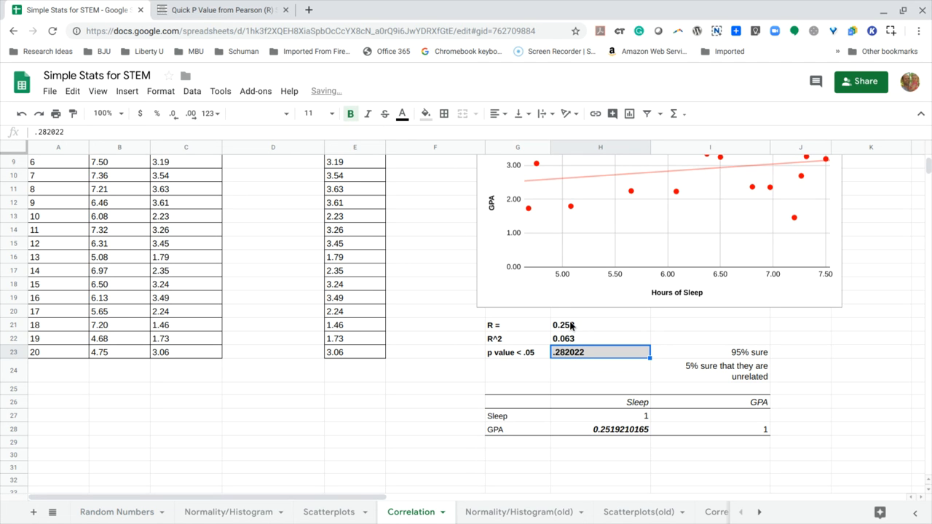
pyautogui.click(572, 361)
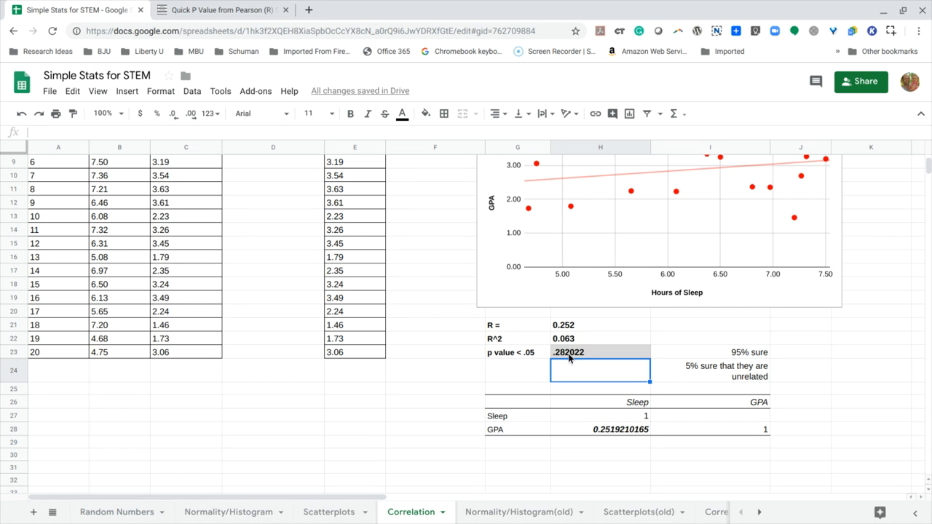
# - Examine the Sleep vs. GPA scatterplot and trendline together with the R, R^2 and p value cells
pyautogui.scroll(2, 568, 357)
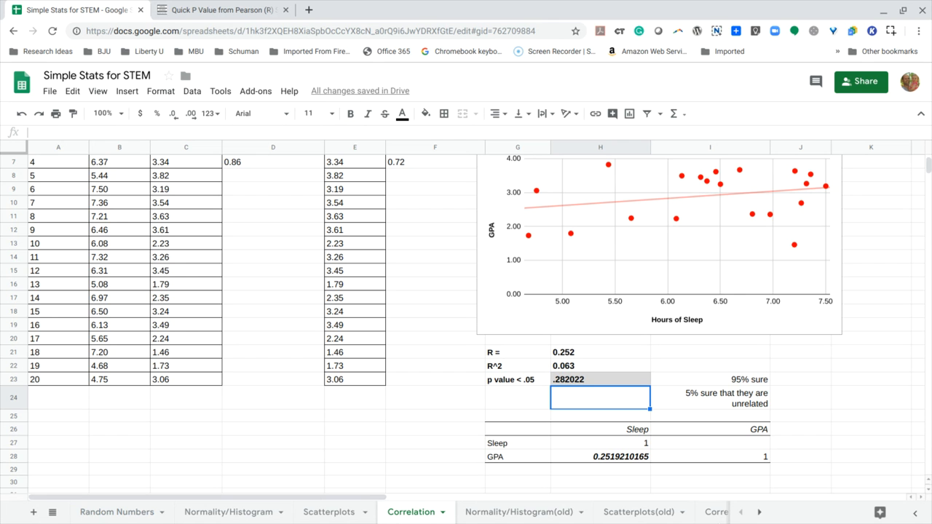
pyautogui.scroll(2, 601, 269)
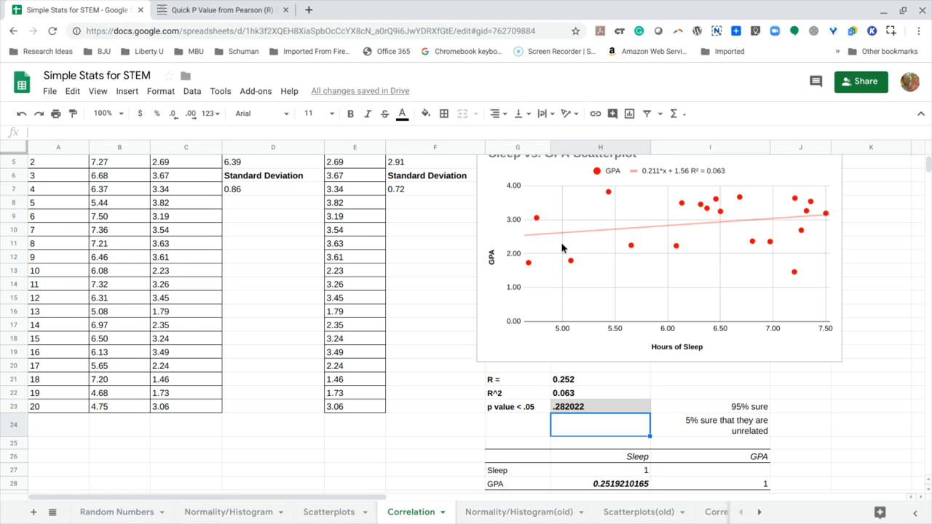
pyautogui.scroll(1, 562, 247)
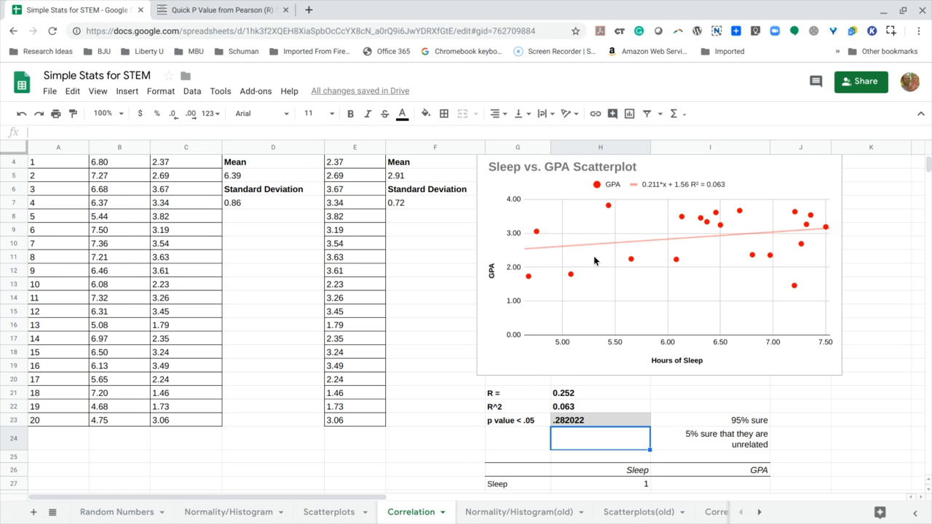
pyautogui.scroll(3, 594, 260)
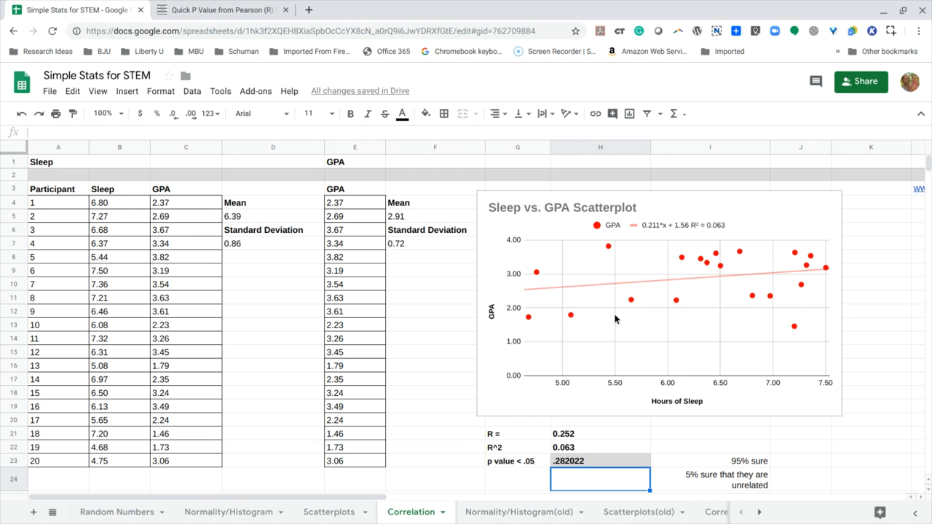
pyautogui.scroll(-4, 594, 303)
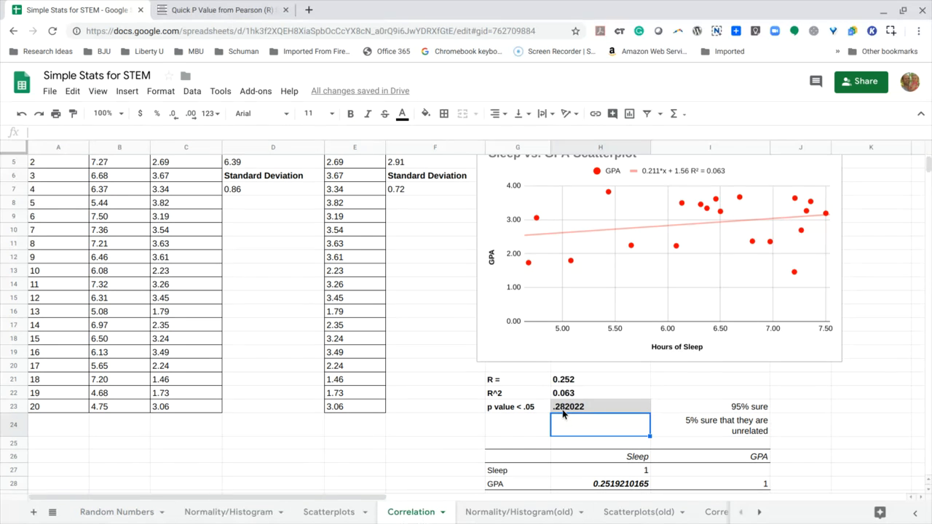
pyautogui.scroll(4, 389, 306)
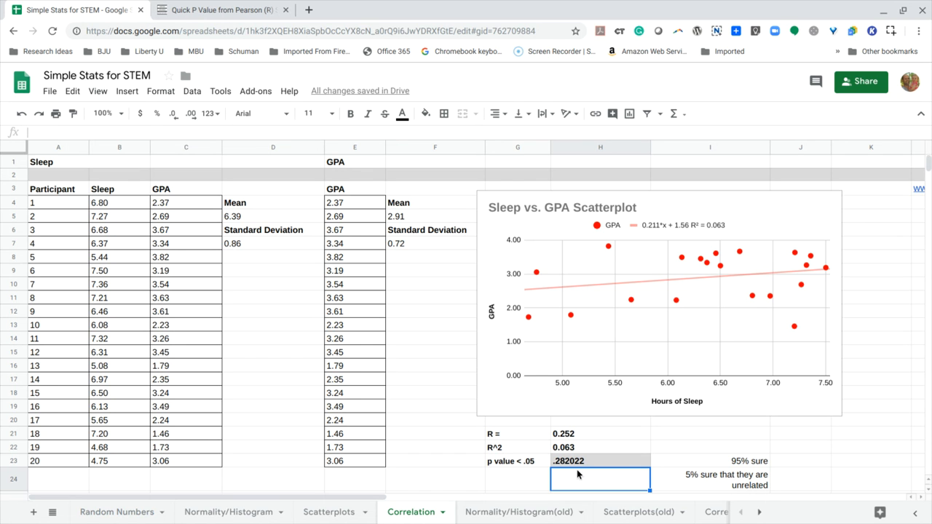
pyautogui.scroll(-1, 517, 397)
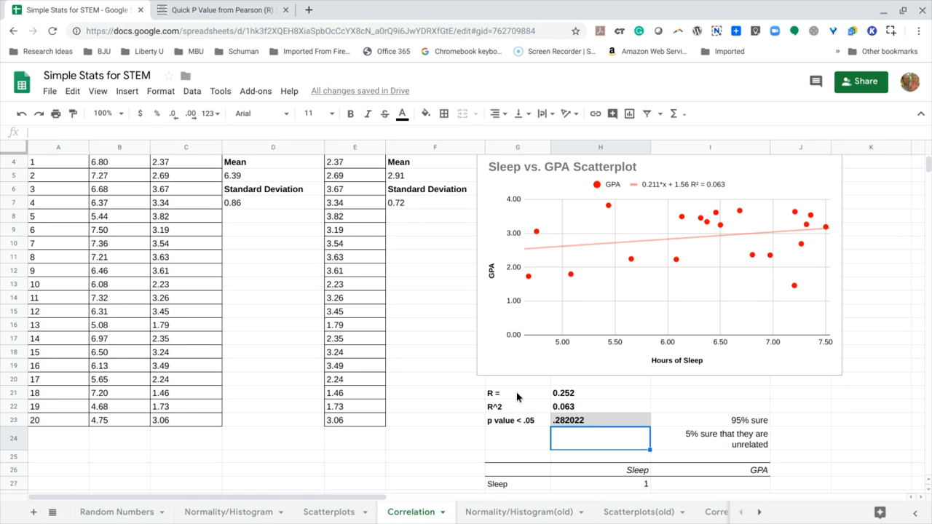
pyautogui.scroll(1, 449, 360)
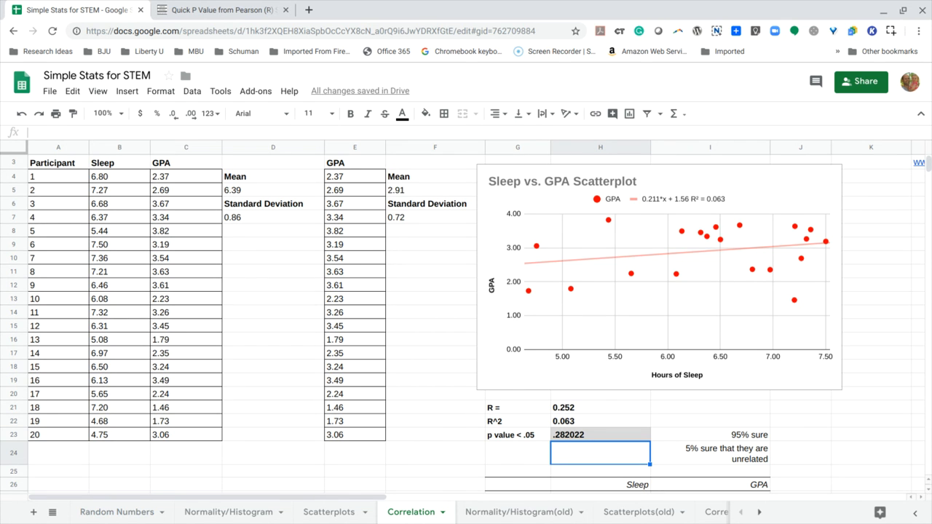
# - Recheck the p-value calculator's entries and significance result, and return to the Correlation sheet's statistics and scatterplot
pyautogui.click(207, 12)
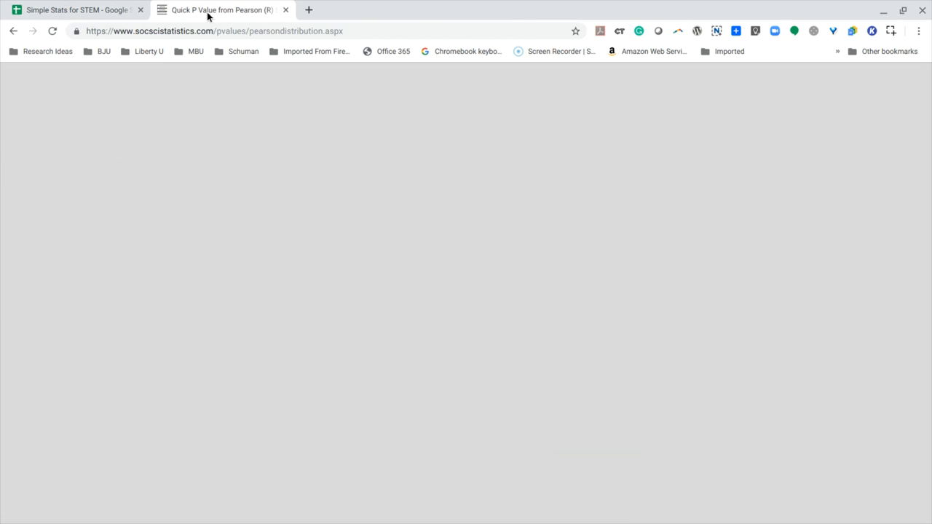
pyautogui.scroll(1, 239, 271)
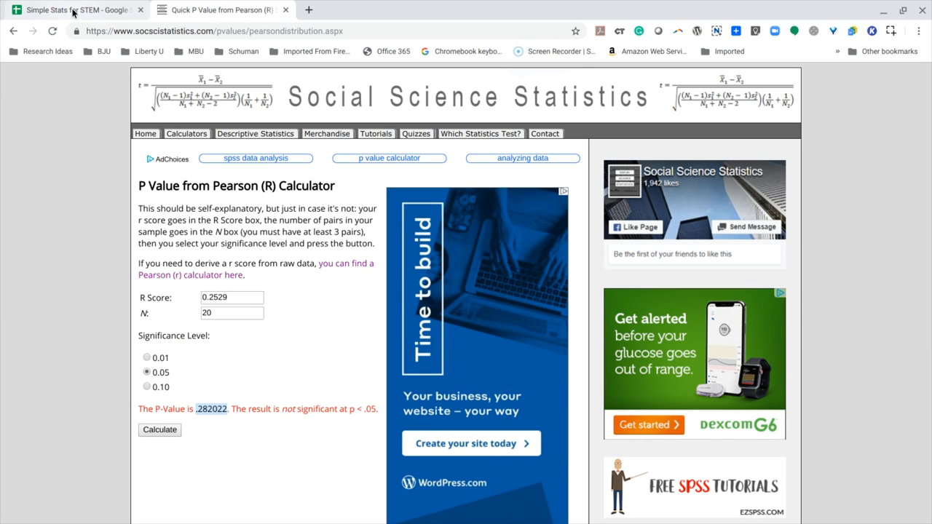
pyautogui.click(73, 13)
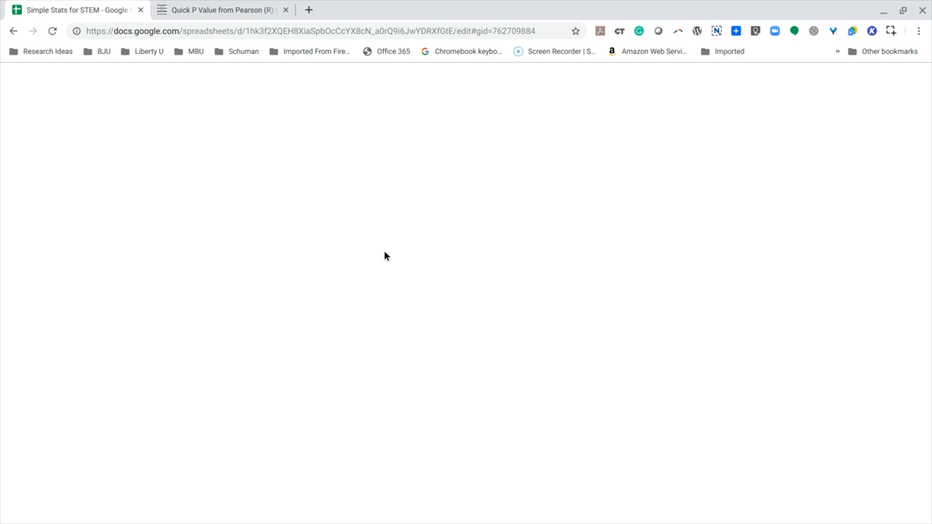
pyautogui.scroll(-1, 386, 255)
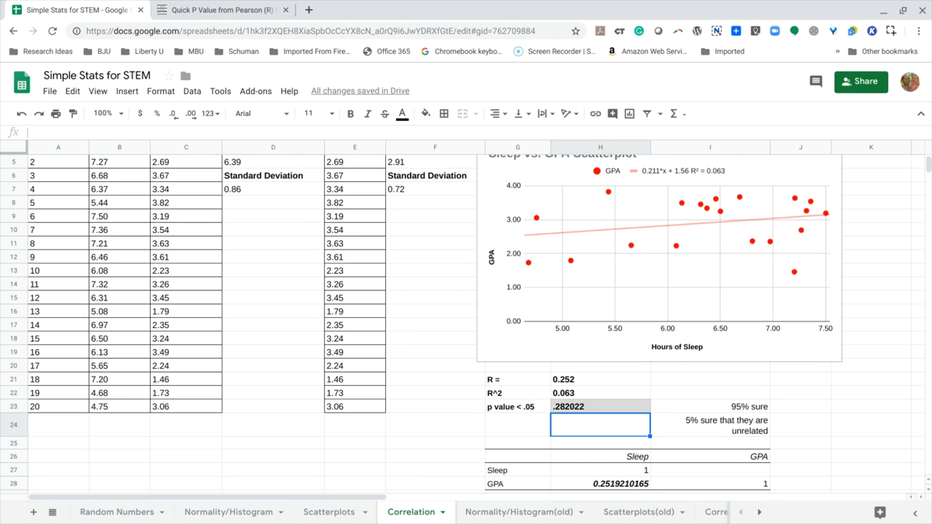
pyautogui.scroll(-1, 466, 324)
pyautogui.scroll(3, 466, 320)
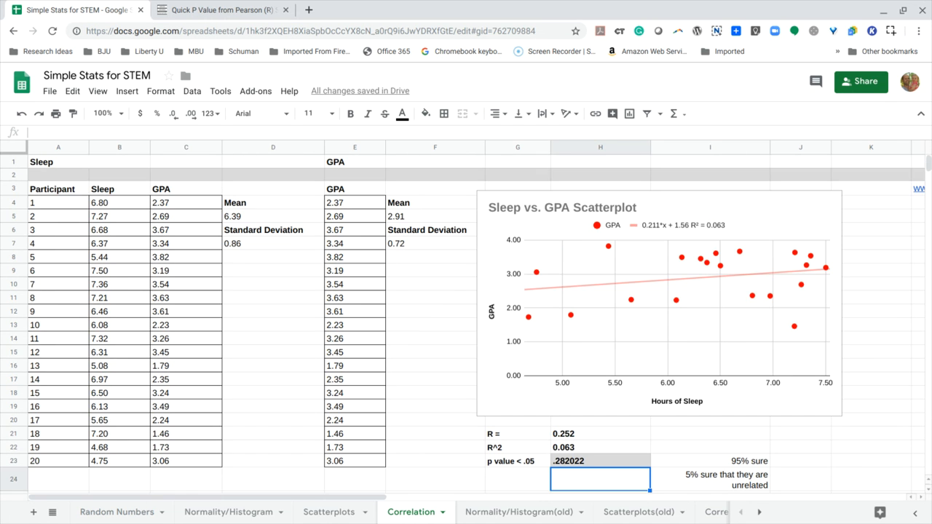